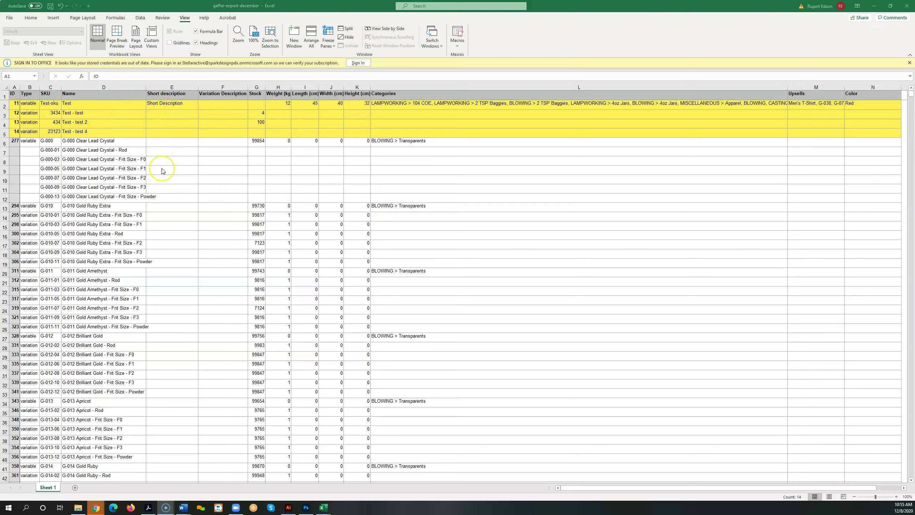
- Look through the product export rows and review the ID, Type, SKU and Name columns
scroll(161, 168, "down", 18)
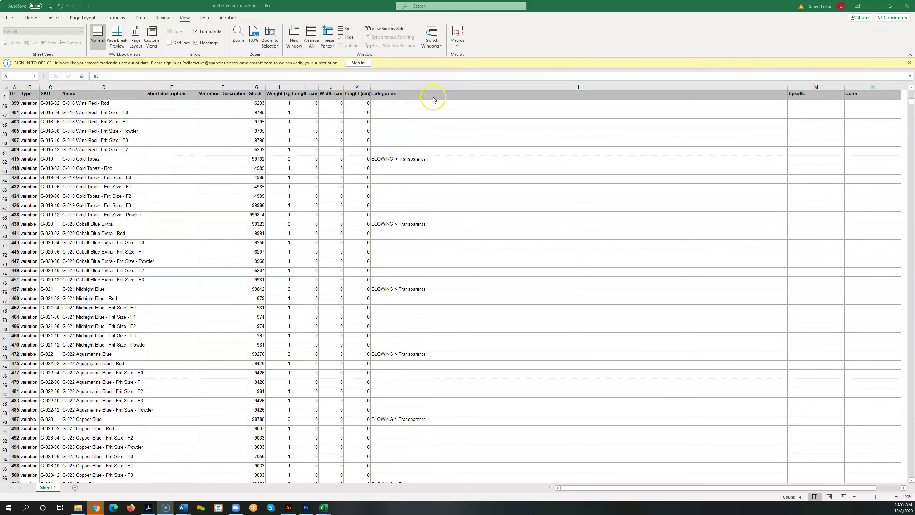
scroll(575, 144, "up", 18)
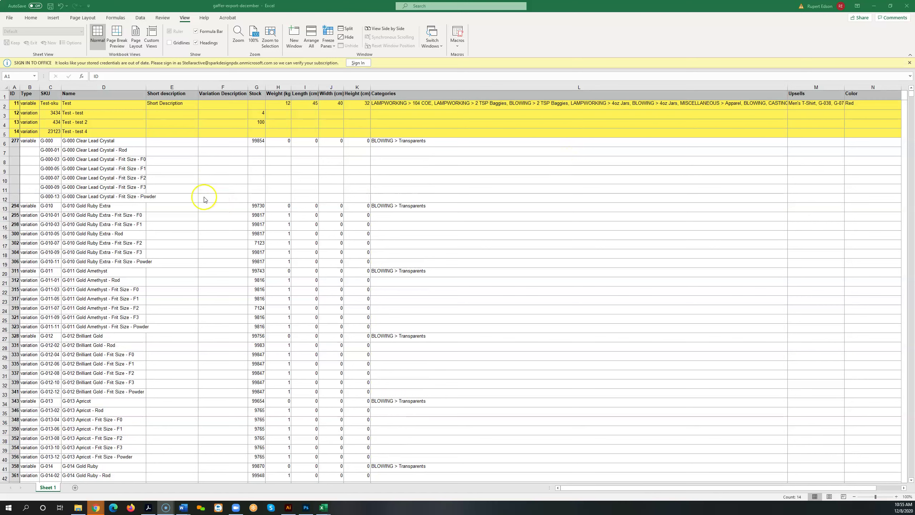
left_click(198, 194)
left_click(14, 96)
left_click(26, 94)
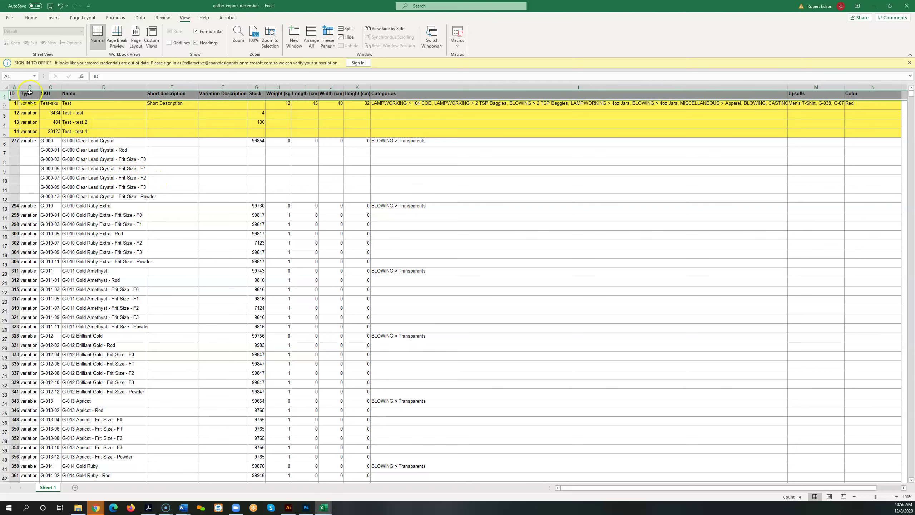
left_click(31, 87)
left_click(52, 87)
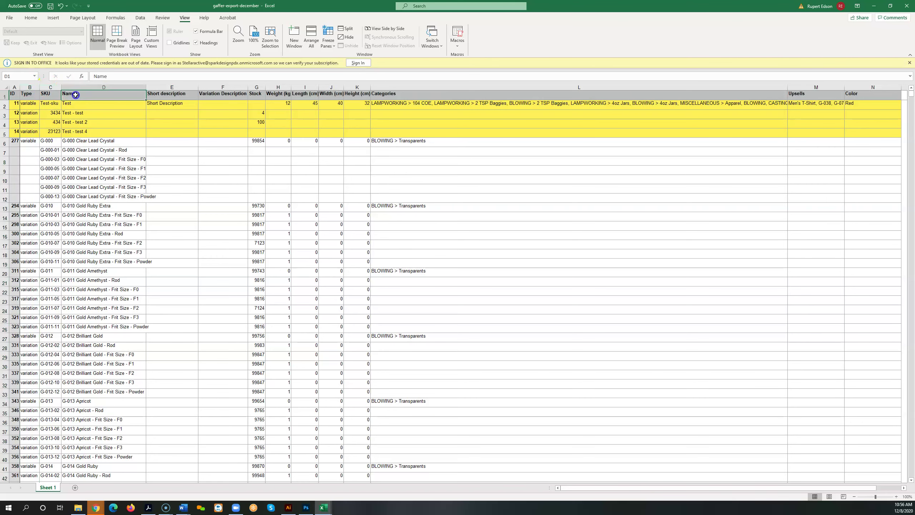
left_click(86, 87)
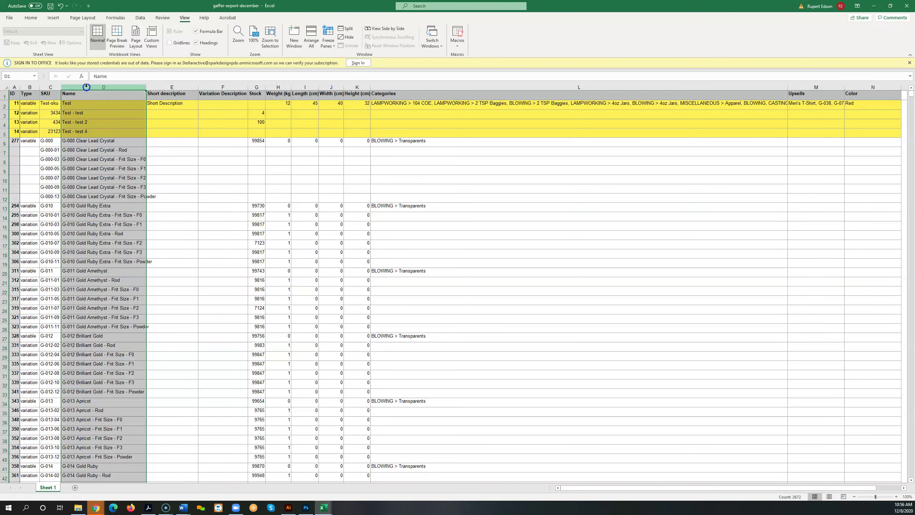
- Examine the Short description and Variation Description columns, including the short description cell for G-000 Clear Lead Crystal
left_click(166, 87)
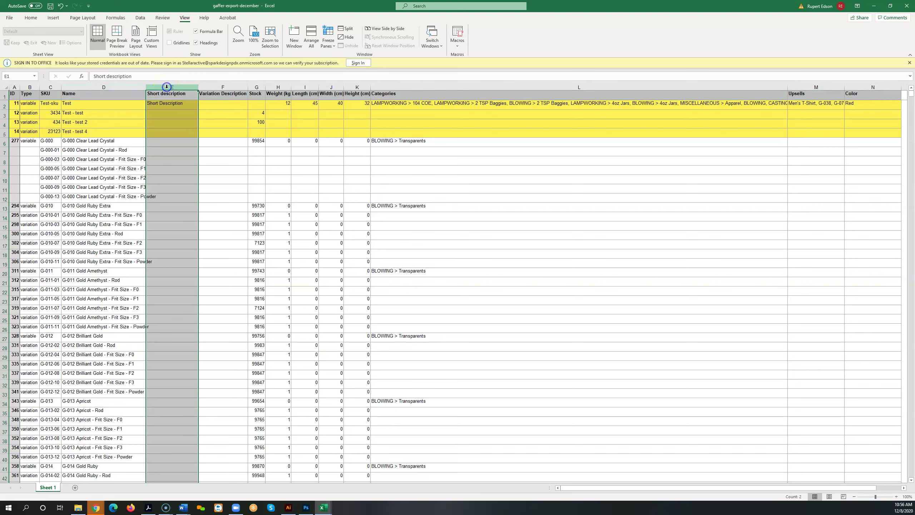
left_click(156, 109)
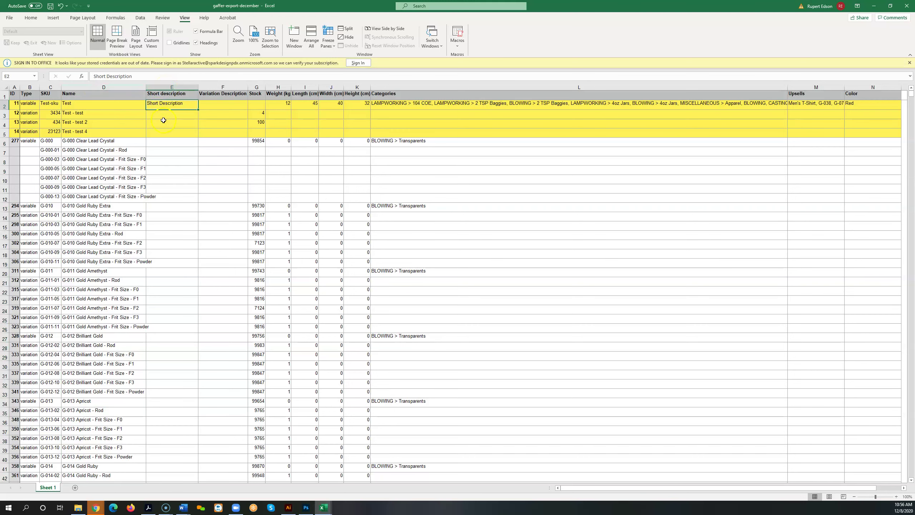
left_click(223, 86)
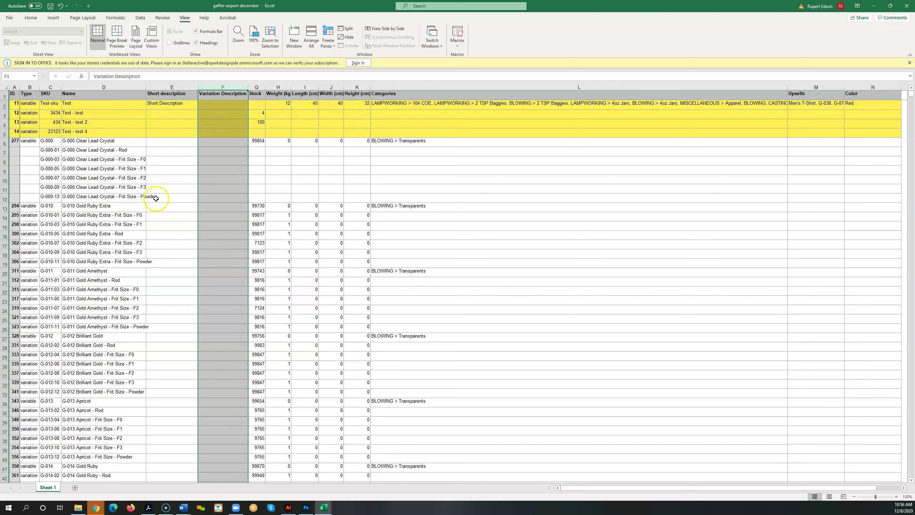
left_click(172, 174)
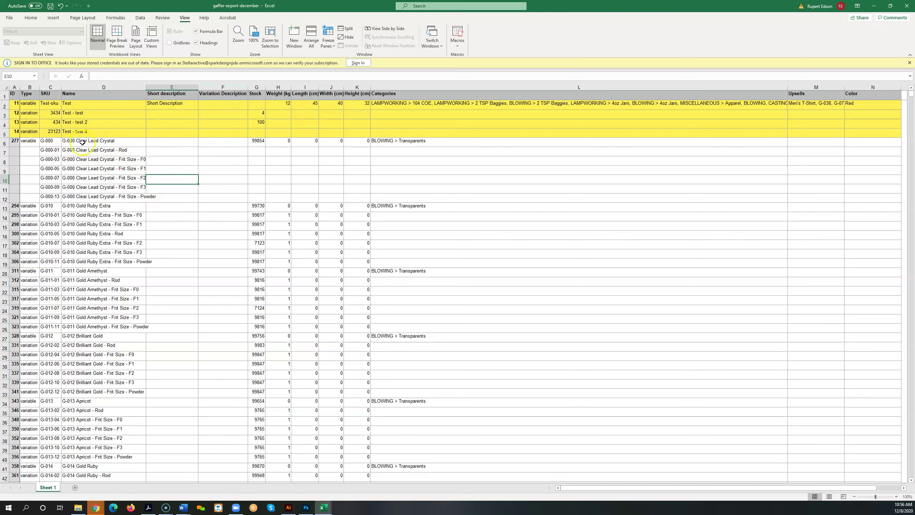
left_click(164, 144)
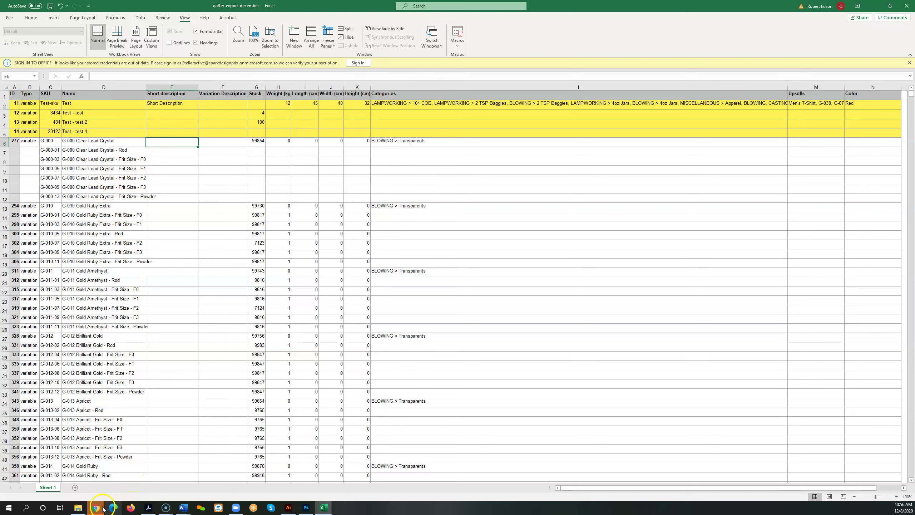
- Switch to Chrome and open northstarglass.com in a new tab
mouse_move(100, 509)
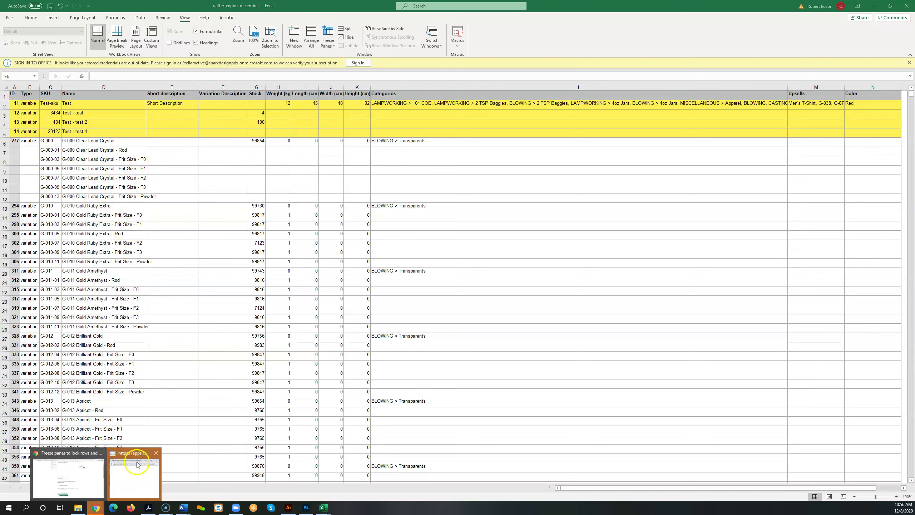
left_click(101, 467)
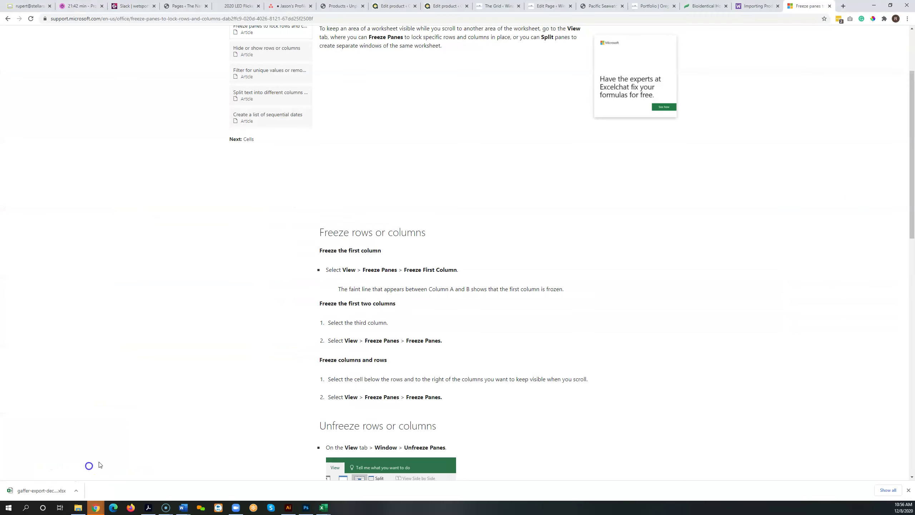
left_click(843, 6)
type("northstarglass.com")
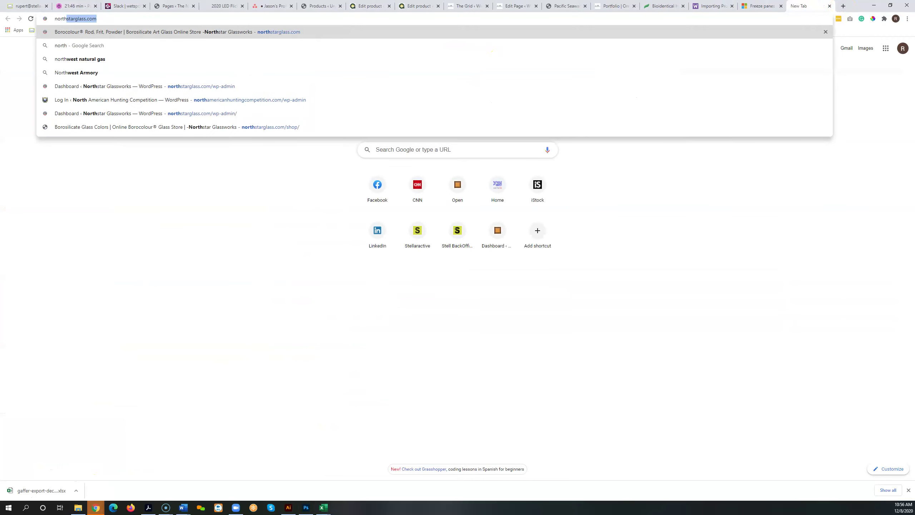
key("Return")
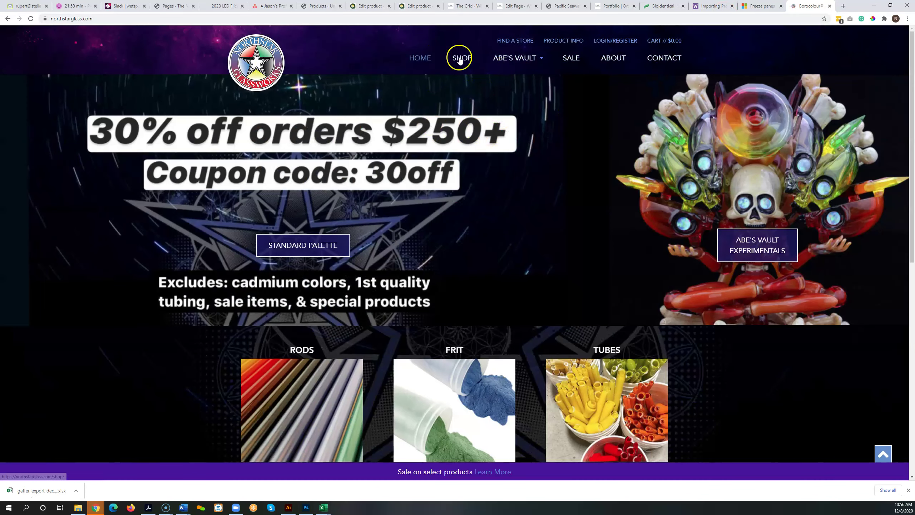
- Open the NS-01 Cobalt Blue Rods product from the shop and choose First Quality to view its short and variation descriptions
left_click(459, 59)
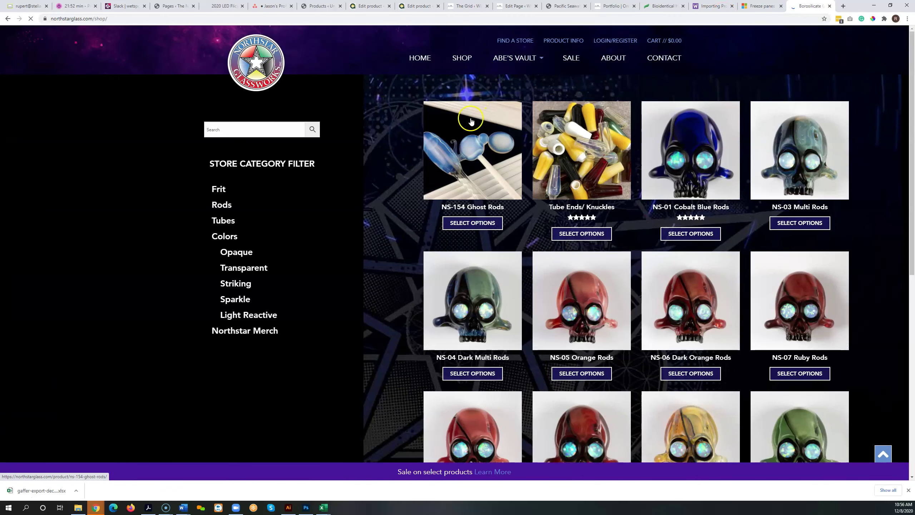
left_click(677, 162)
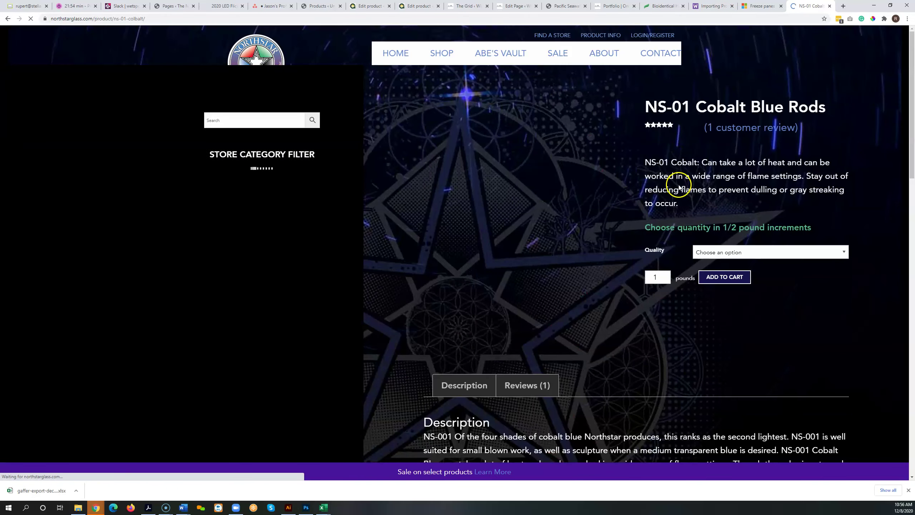
left_click_drag(680, 215, 646, 175)
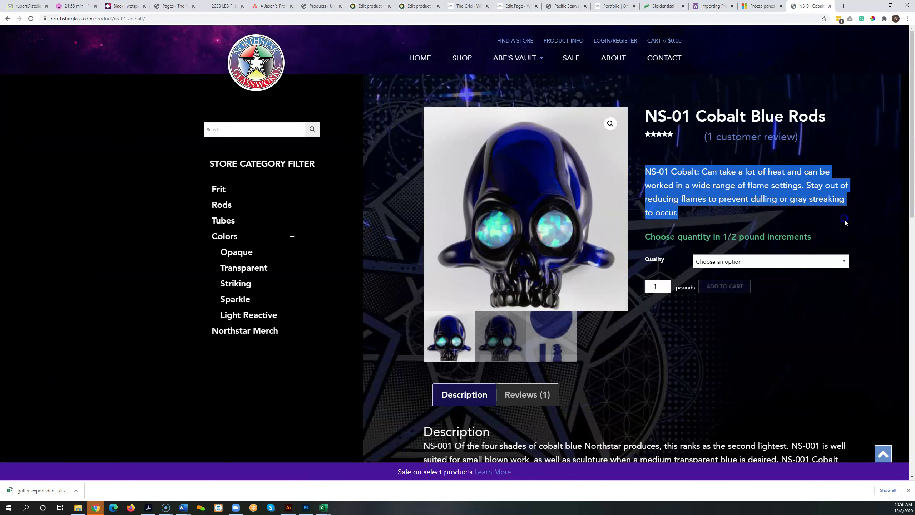
left_click(876, 245)
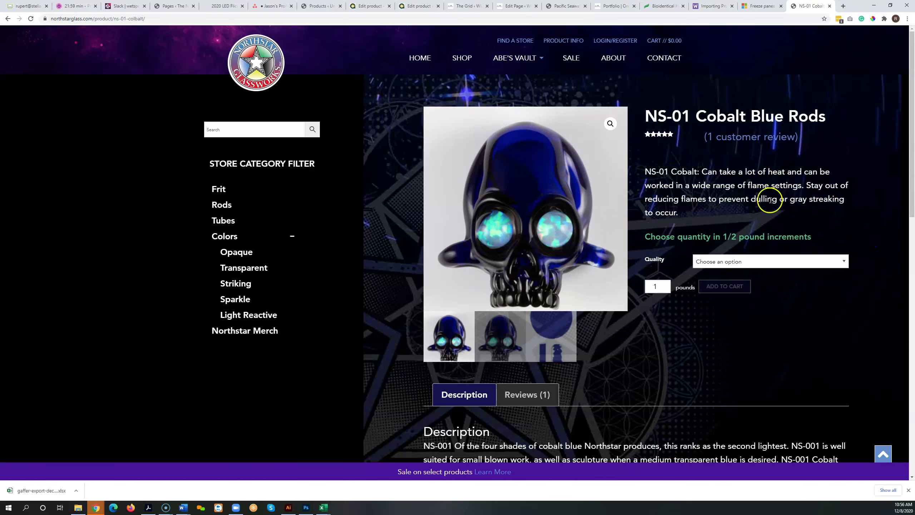
left_click(728, 260)
left_click(724, 282)
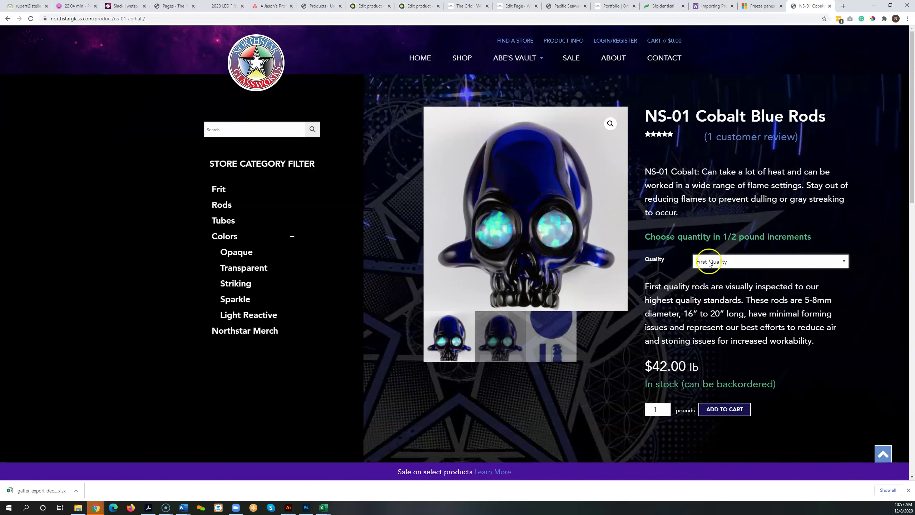
- Return to the gaffer-export-december workbook in Excel, dismissing the event reminder, and widen the Short description column
left_click(876, 7)
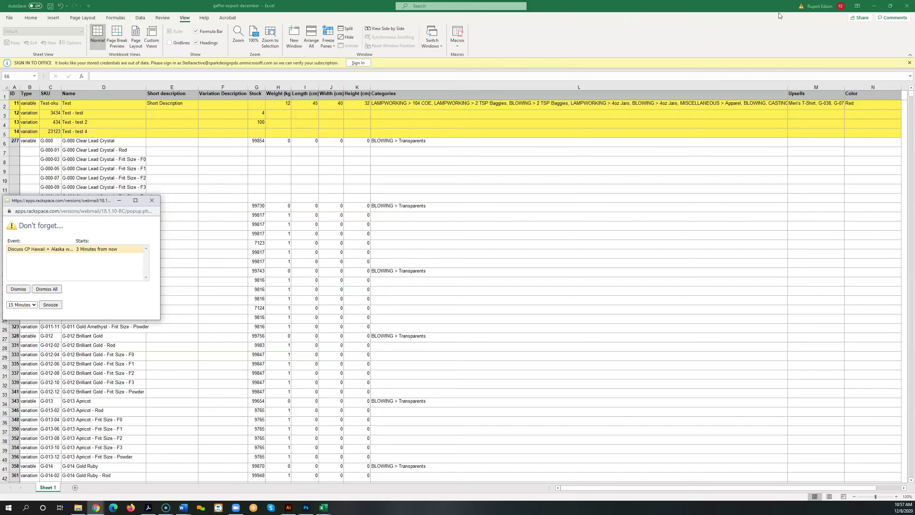
left_click(19, 289)
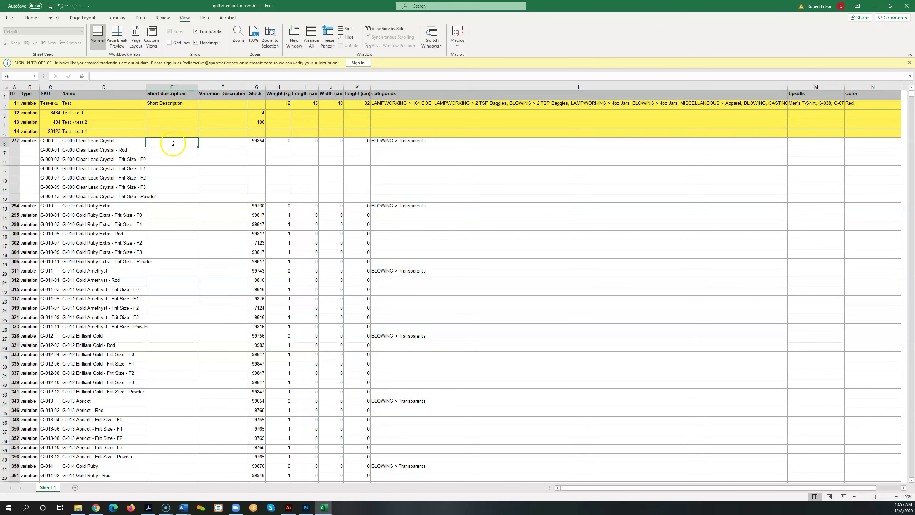
left_click_drag(200, 85, 224, 86)
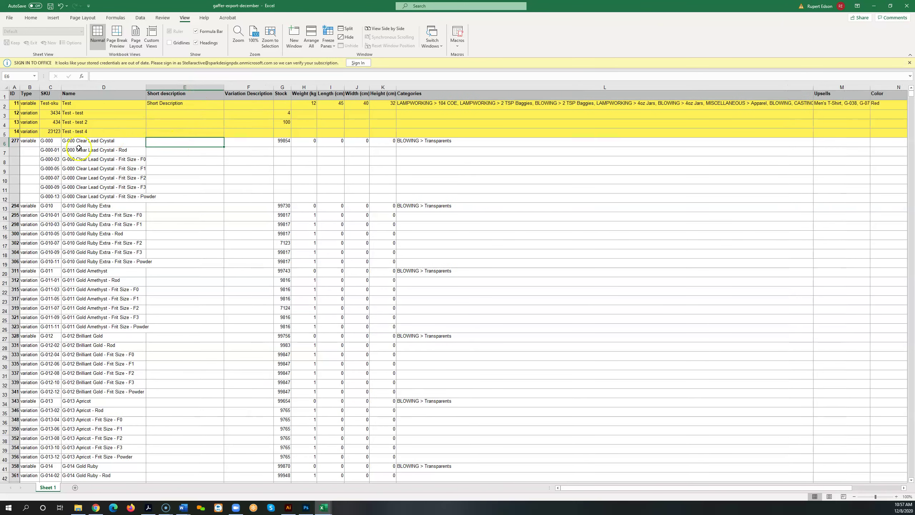
- Compare the parent G-000 Clear Lead Crystal row with its variation rows, checking where the short and variation descriptions belong
left_click(5, 143)
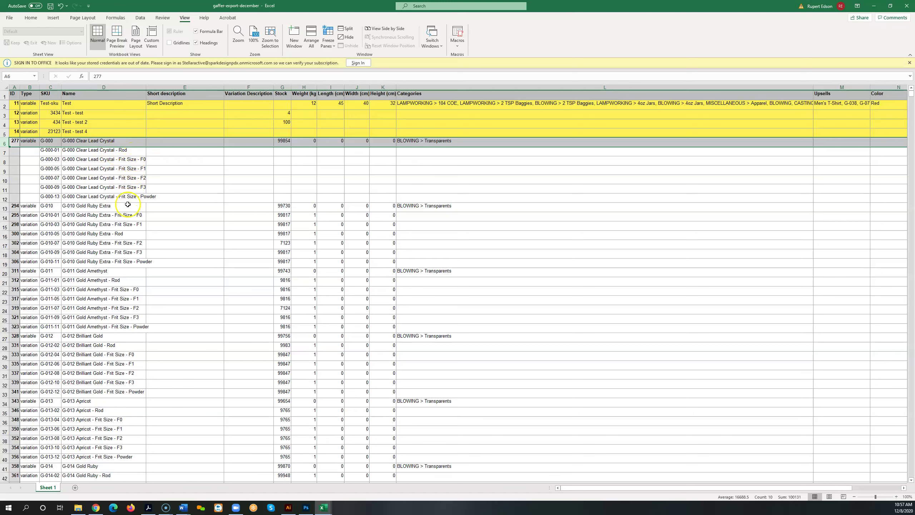
left_click(165, 219)
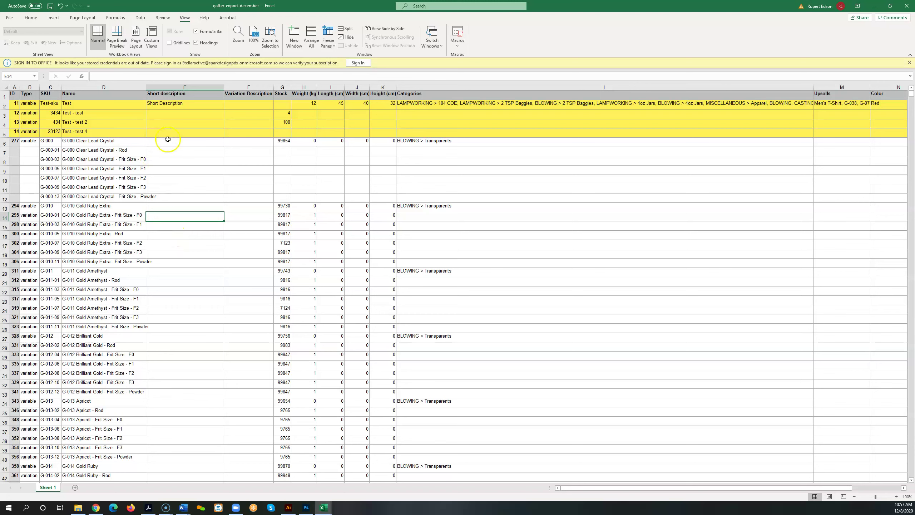
left_click(247, 146)
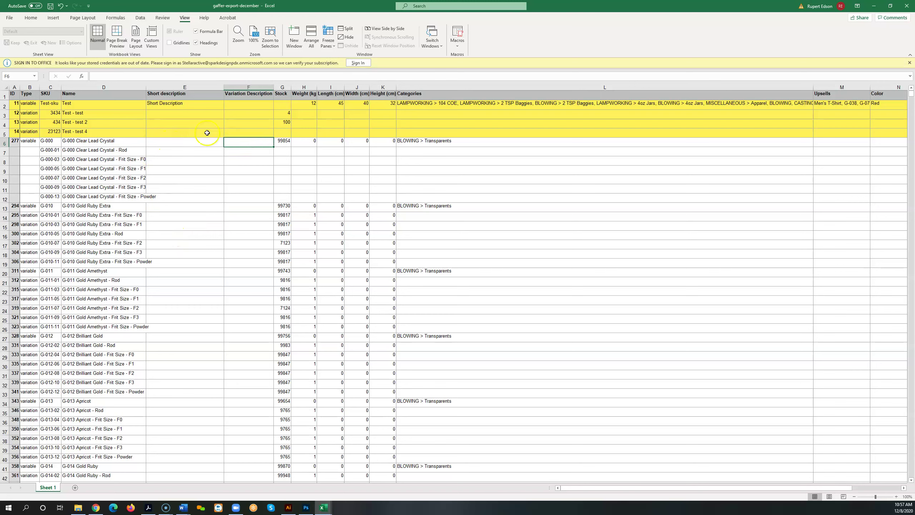
left_click(162, 143)
left_click(245, 154)
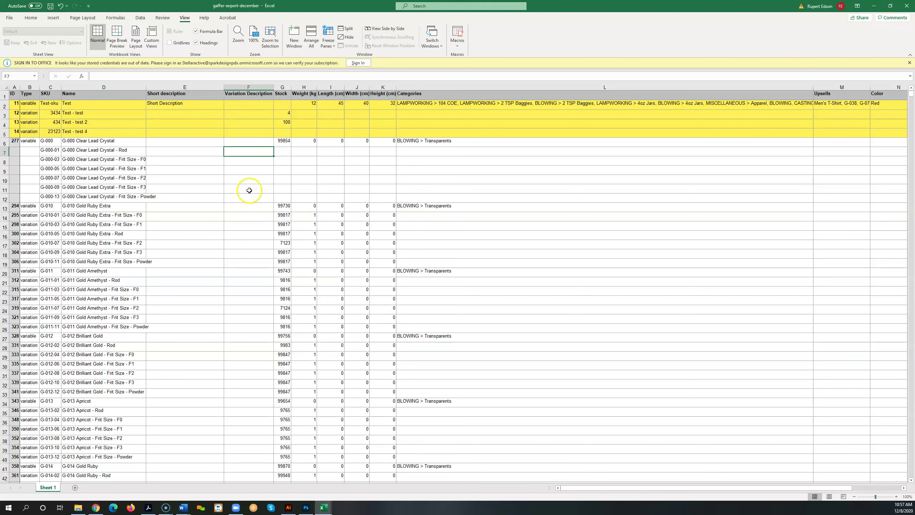
- Examine the Stock and Weight columns through the product list, down to the 2 TSP Baggies and 4oz Jars products
left_click(282, 87)
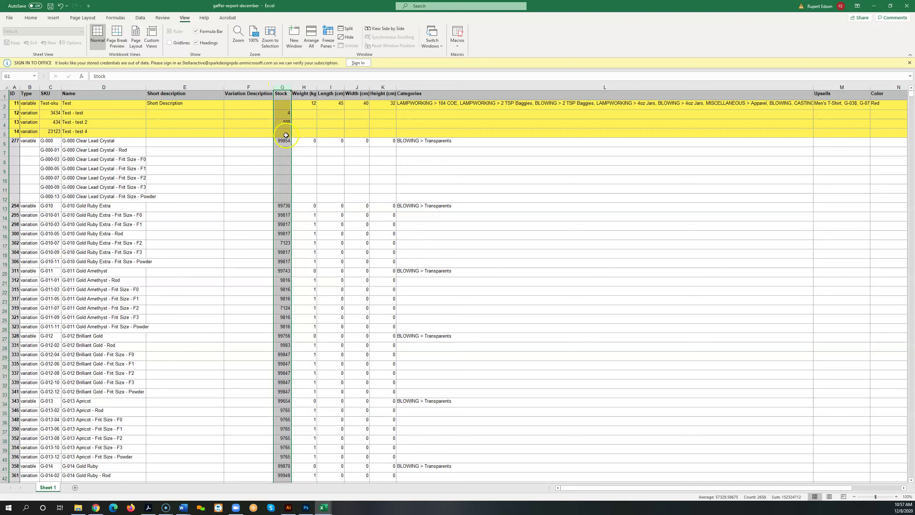
left_click(346, 246)
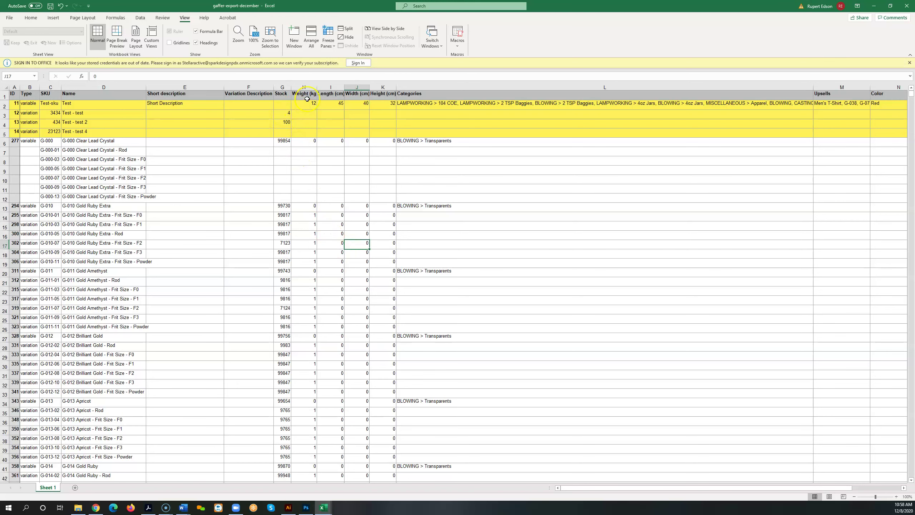
scroll(307, 250, "down", 2)
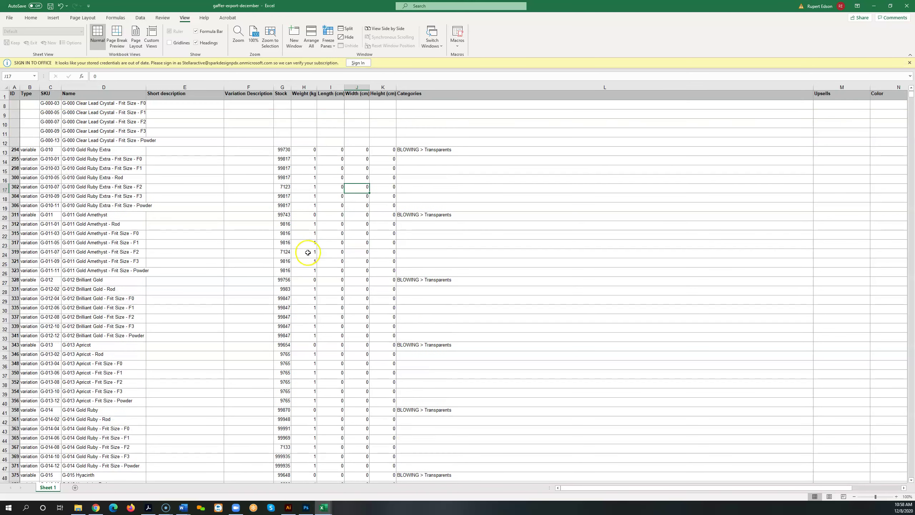
scroll(308, 253, "down", 2)
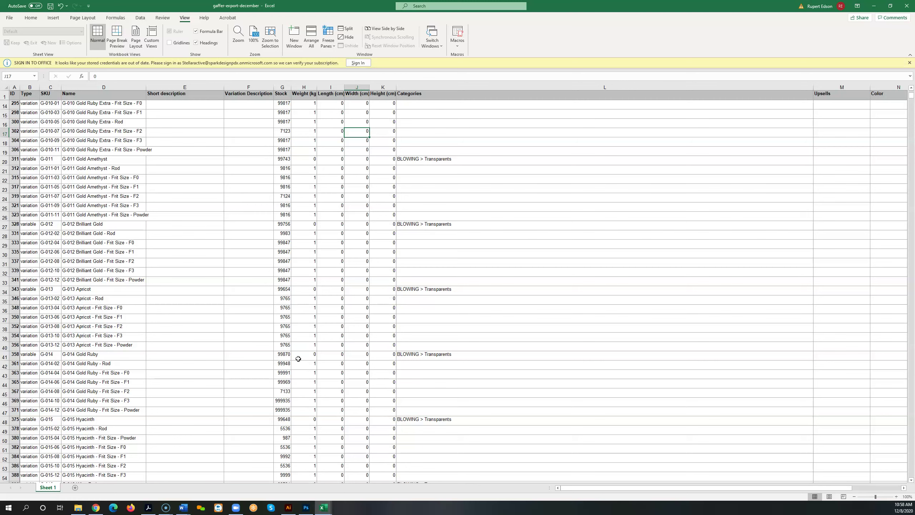
scroll(299, 359, "up", 3)
scroll(298, 359, "up", 1)
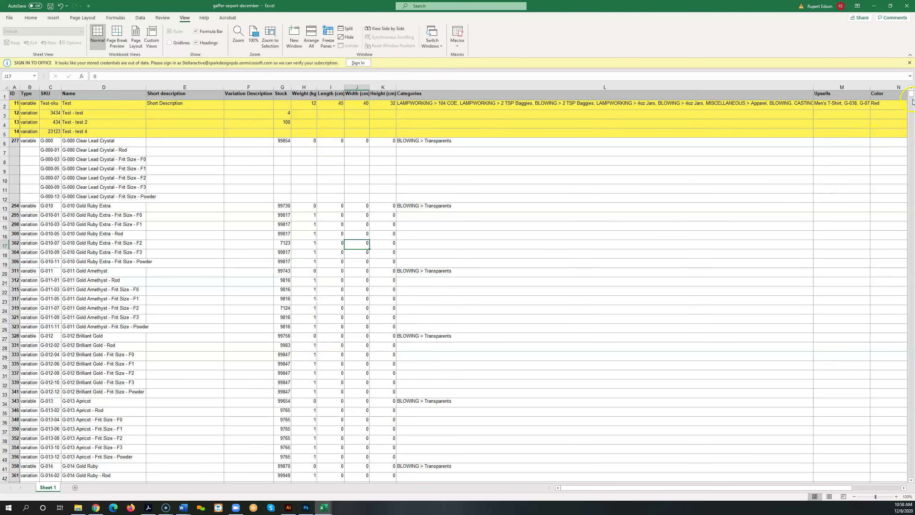
left_click_drag(913, 101, 906, 226)
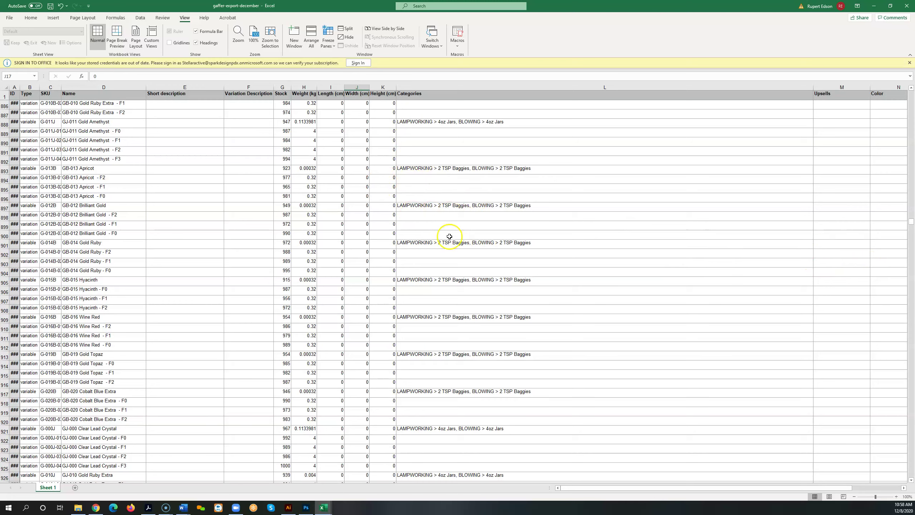
scroll(416, 313, "up", 2)
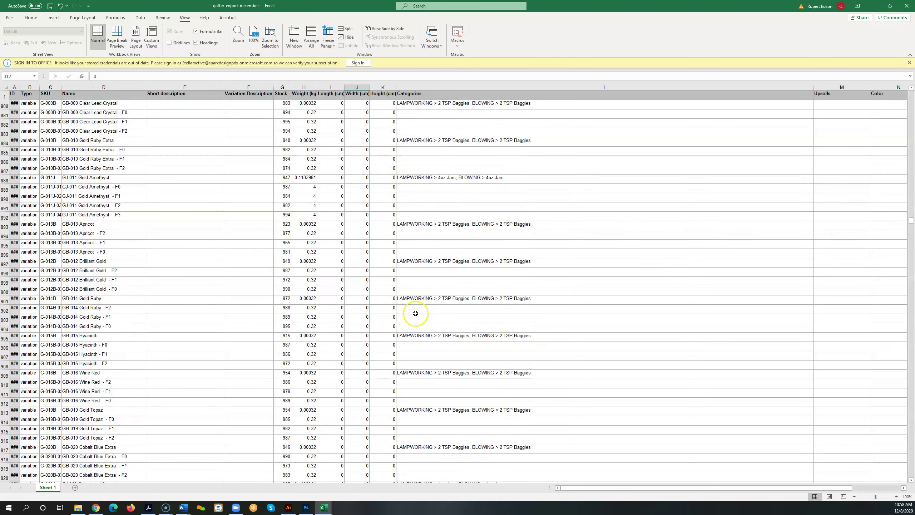
scroll(416, 313, "up", 9)
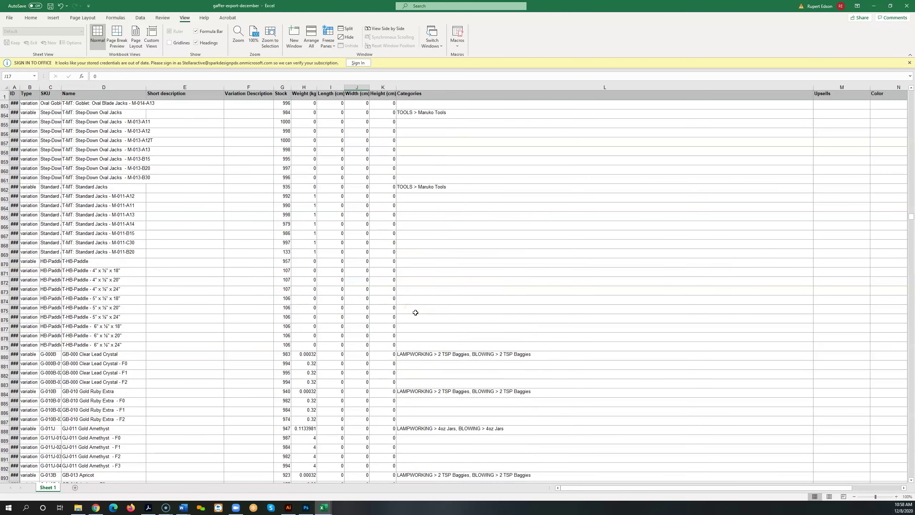
scroll(415, 313, "up", 2)
scroll(312, 303, "down", 4)
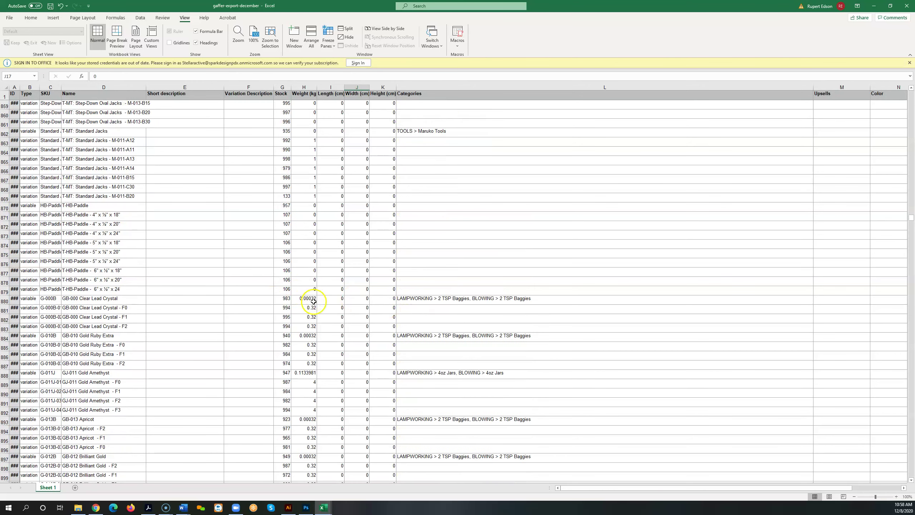
- Examine the weights and categories of the 2 TSP Baggies and 4oz Jars products, then return to the start of the product list
scroll(314, 301, "down", 3)
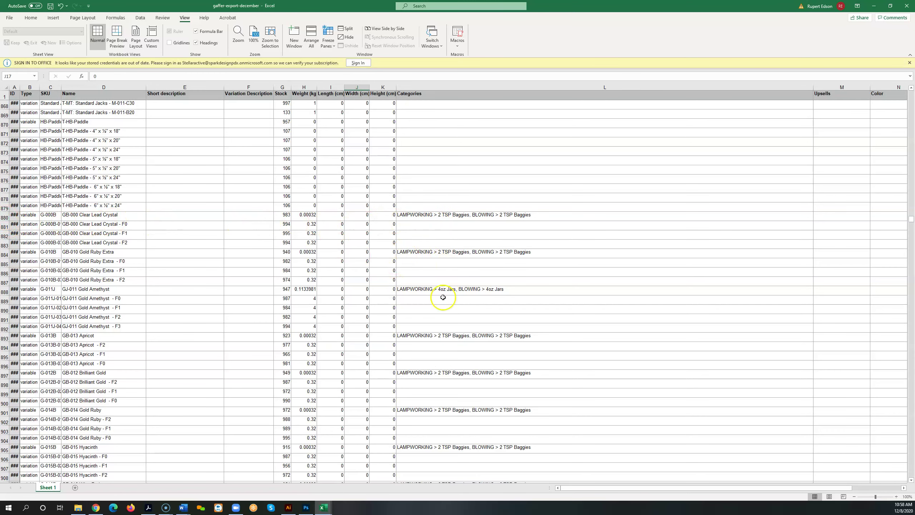
scroll(434, 318, "down", 14)
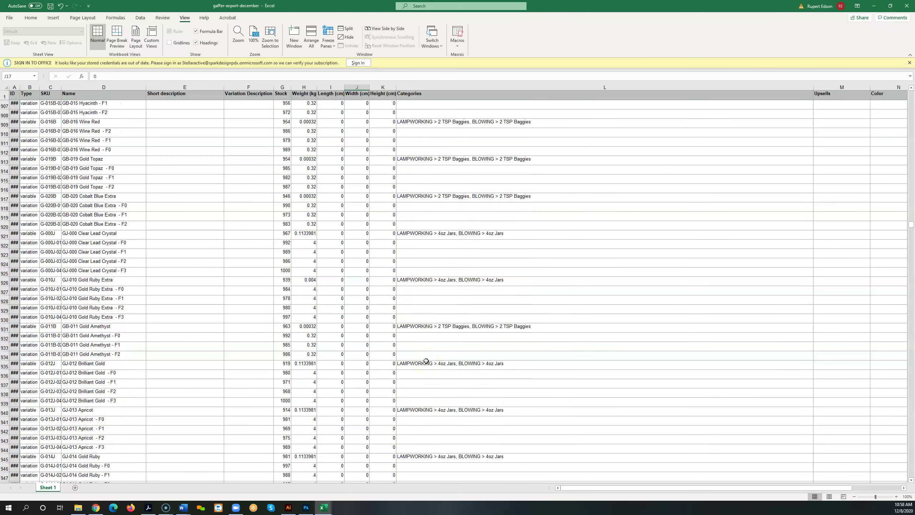
scroll(426, 361, "down", 14)
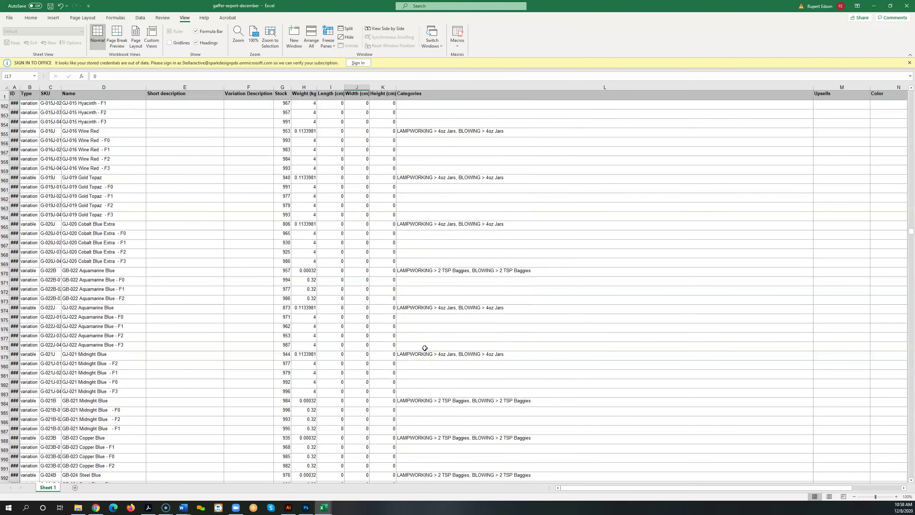
scroll(425, 348, "down", 5)
scroll(425, 349, "up", 20)
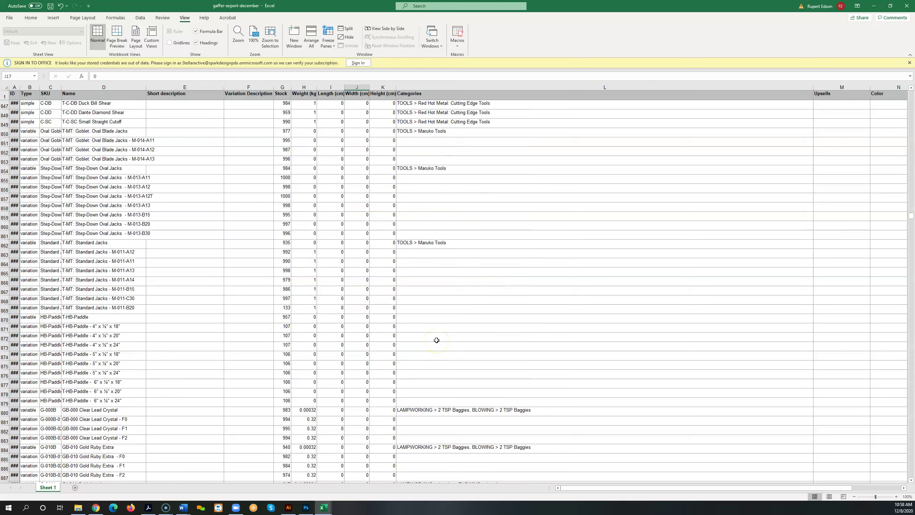
scroll(439, 335, "up", 20)
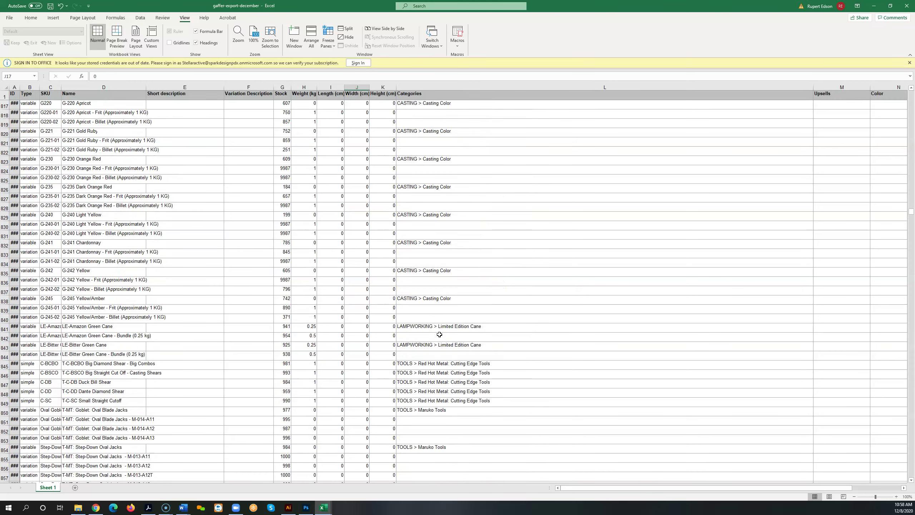
left_click_drag(911, 206, 911, 92)
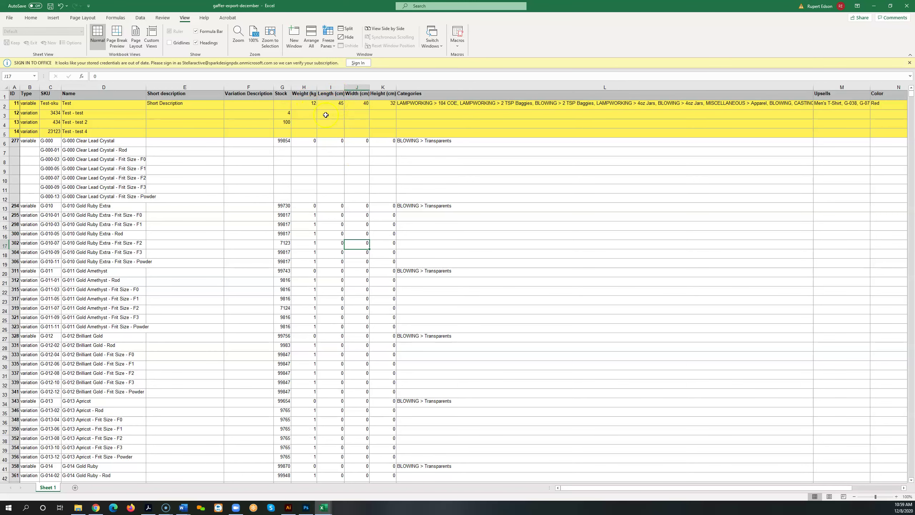
- Inspect the Length, Width and Height columns beside the yellow Test product row
left_click(338, 94)
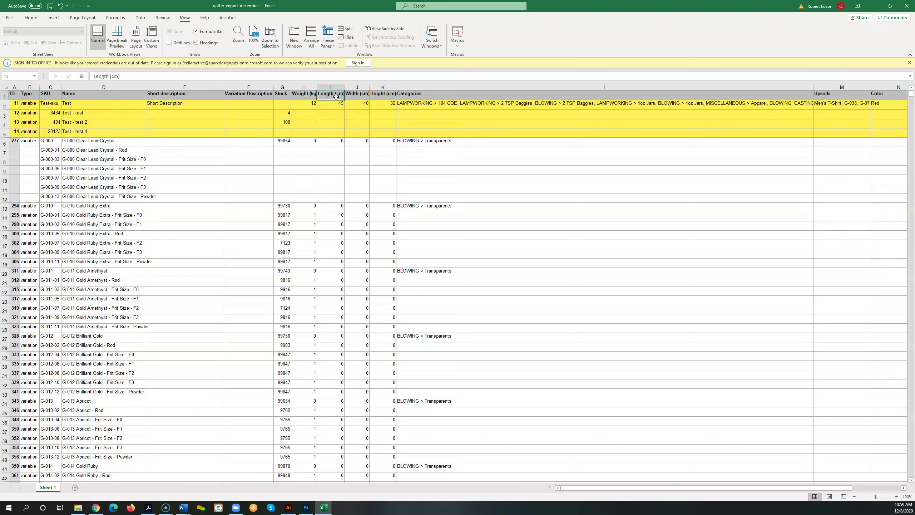
double_click(336, 96)
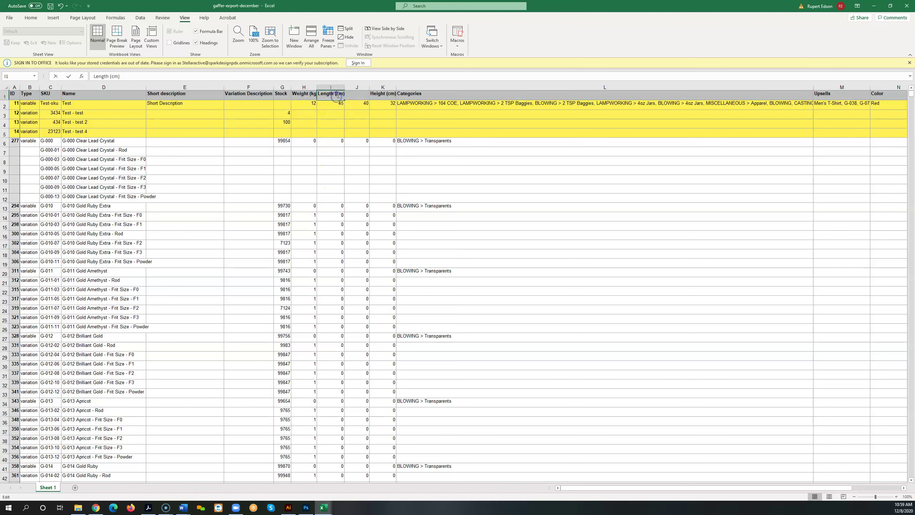
left_click(374, 122)
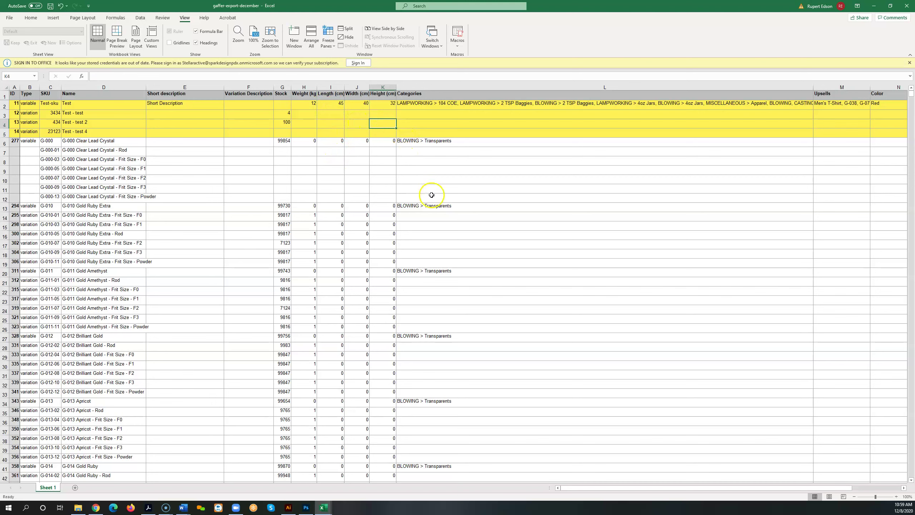
- Compare the Categories cell of the parent G-000 Clear Lead Crystal with its variation rows, selecting the whole product group
left_click(429, 152)
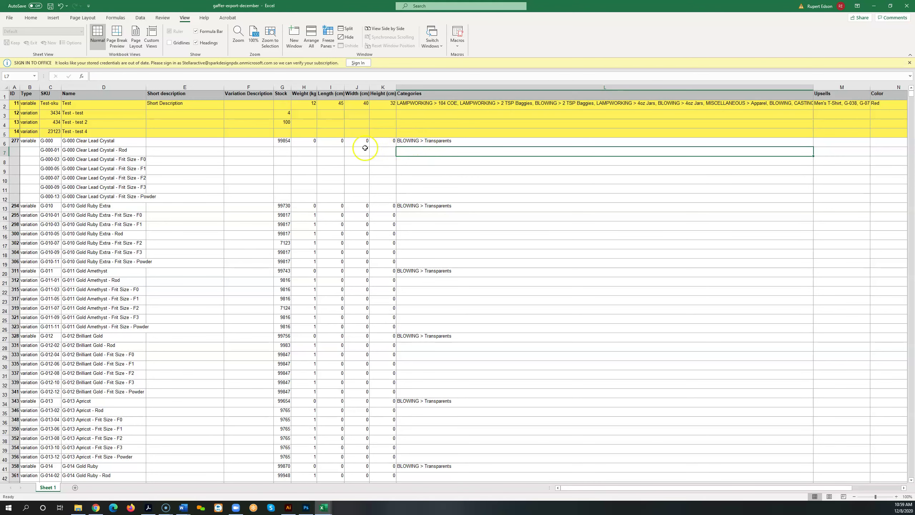
left_click(422, 142)
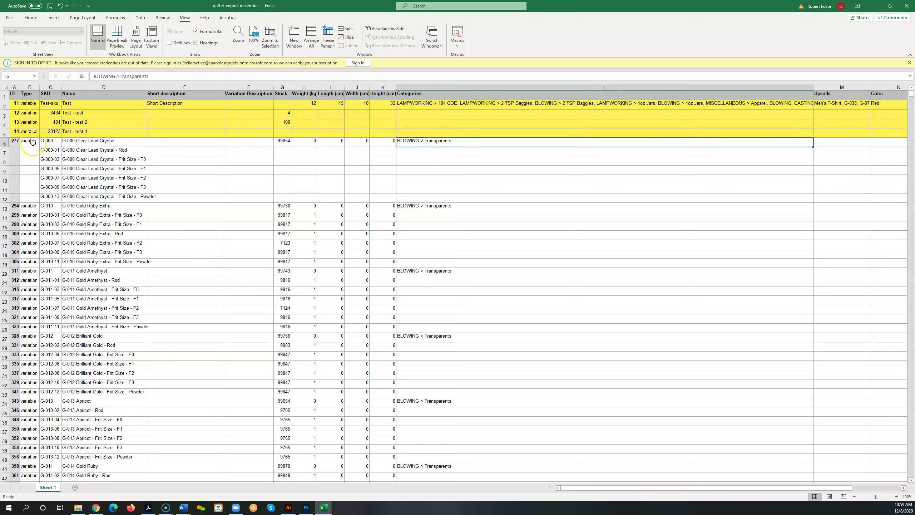
left_click(101, 151)
left_click(107, 160)
left_click(113, 168)
left_click(113, 177)
left_click_drag(18, 141, 161, 194)
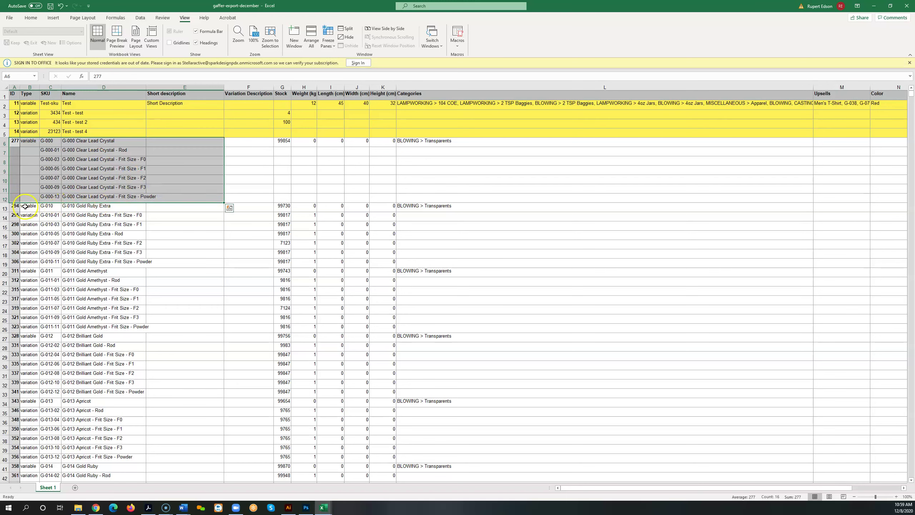
- Examine the G-010 Gold Ruby Extra parent and variation rows, selecting their Categories cells to see where the category belongs
left_click_drag(27, 206, 415, 266)
left_click(417, 194)
left_click(435, 208)
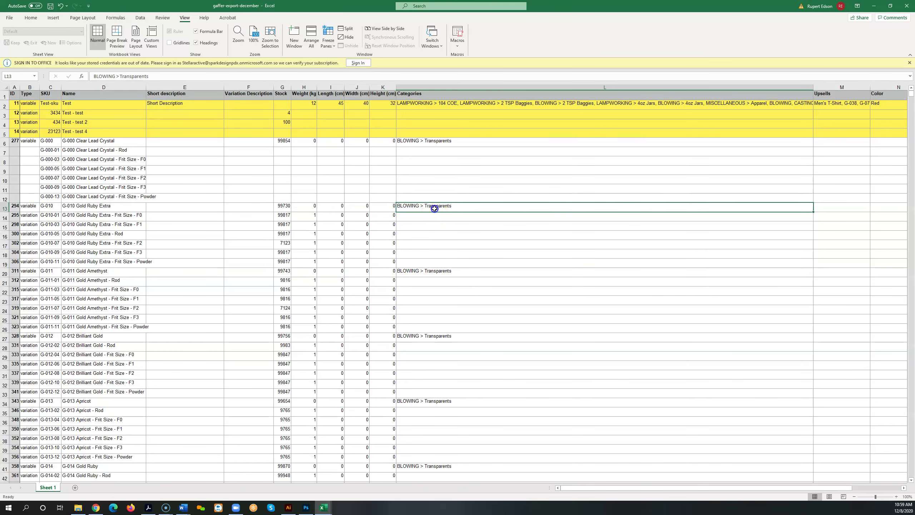
left_click(5, 209)
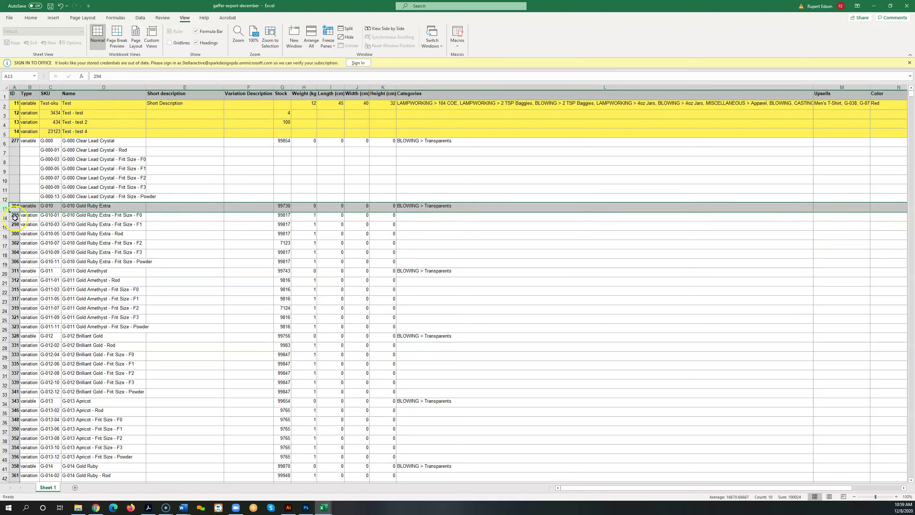
left_click(5, 218)
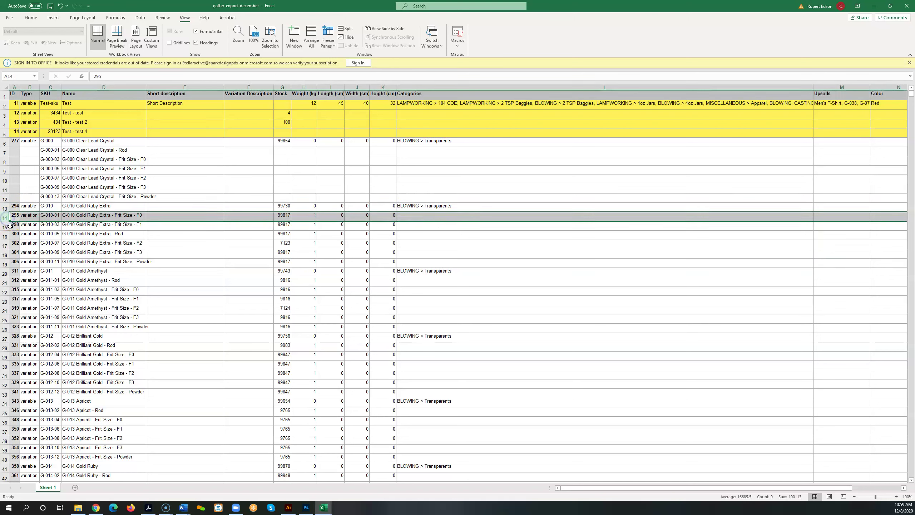
left_click(6, 227)
left_click(8, 238)
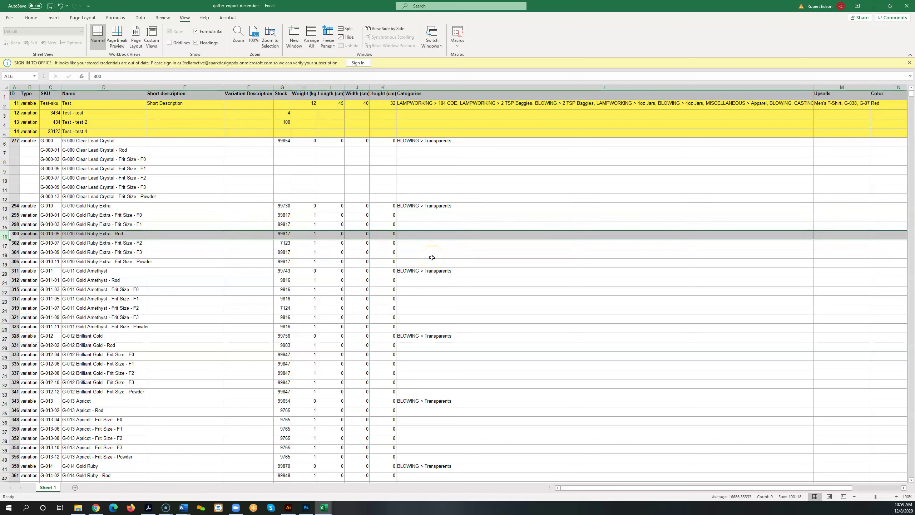
left_click(415, 206)
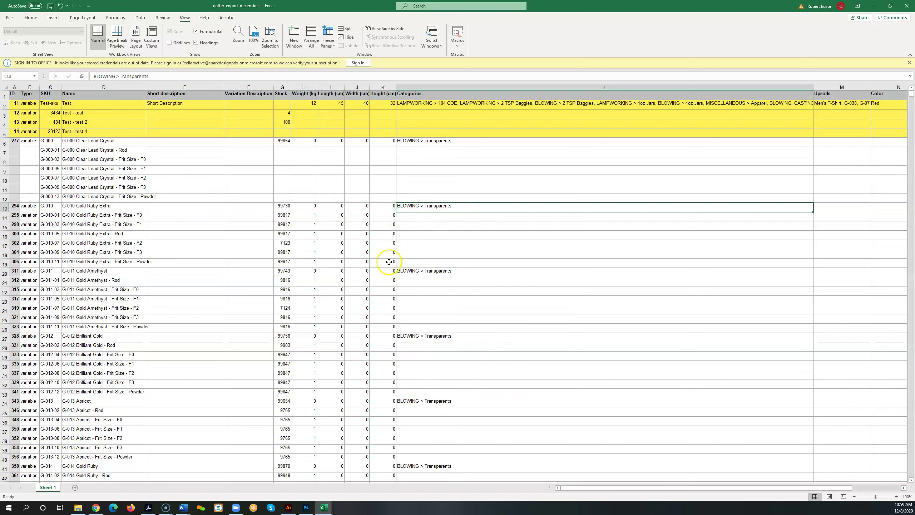
left_click_drag(411, 204, 415, 262)
- Bring the columns after Categories into view and select the entire Upsells column
left_click_drag(577, 487, 638, 488)
left_click_drag(709, 490, 709, 490)
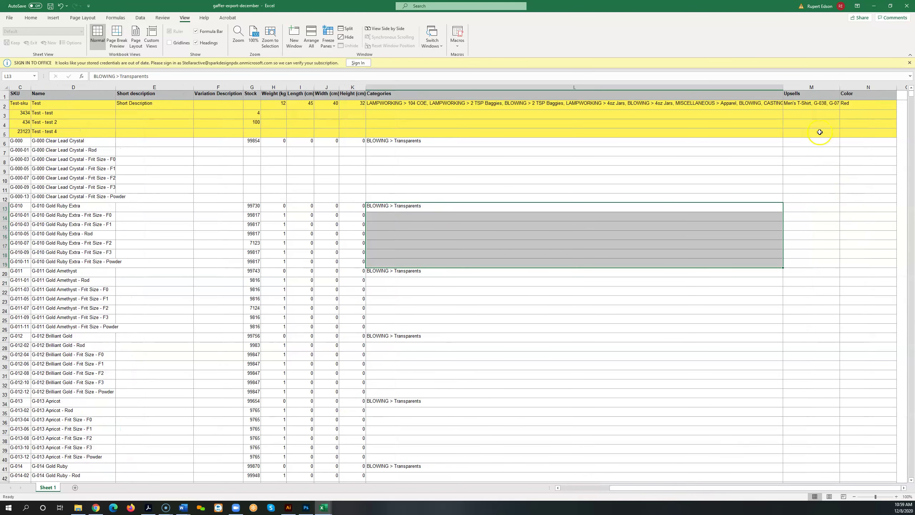
left_click(811, 104)
left_click(813, 87)
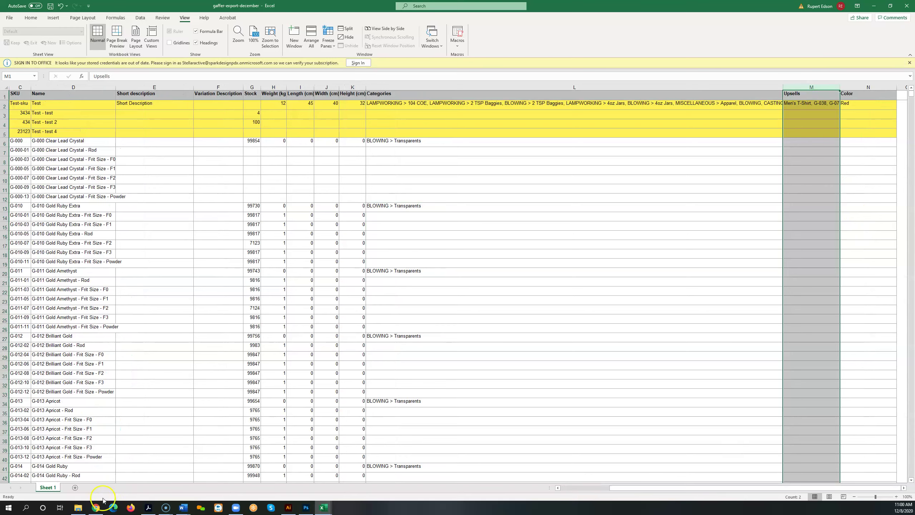
- Switch to Chrome and view the You may also like section of the NS-01 Cobalt Blue Rods product page
left_click(92, 508)
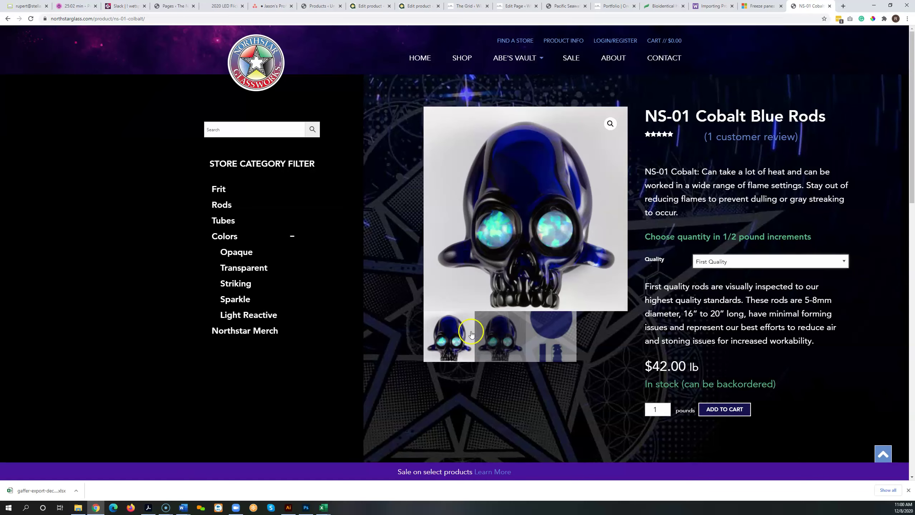
scroll(596, 333, "down", 10)
scroll(597, 334, "down", 5)
scroll(597, 335, "up", 5)
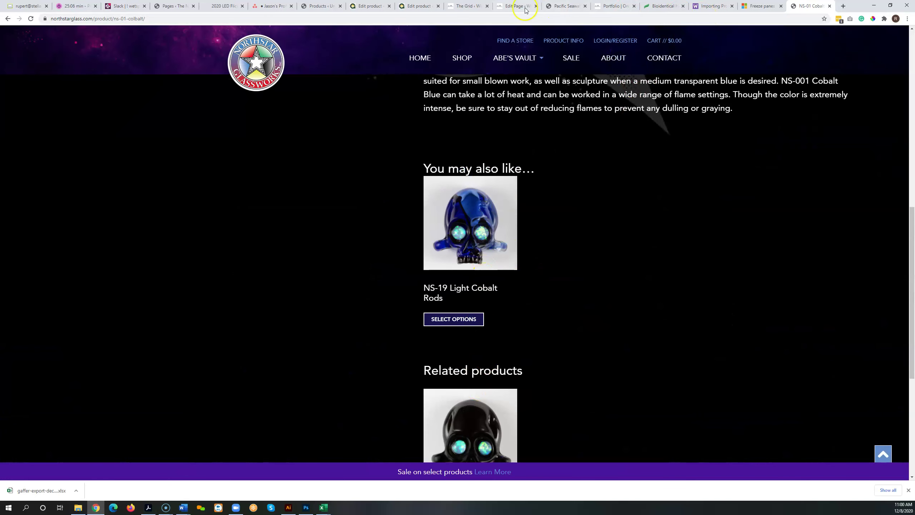
- Open the G-010 Gold Ruby Extra product page on the Gaffer Glass site and look through it for upsell products
left_click(415, 7)
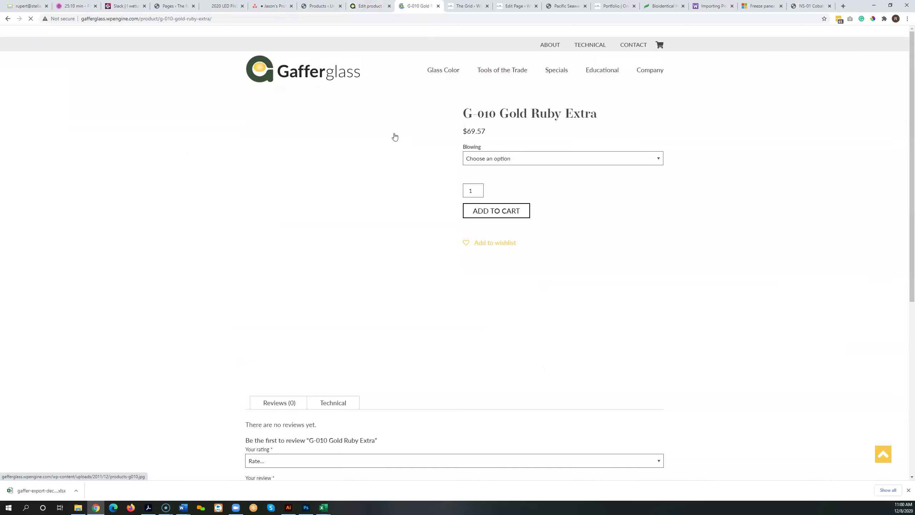
scroll(396, 143, "down", 5)
scroll(396, 147, "up", 5)
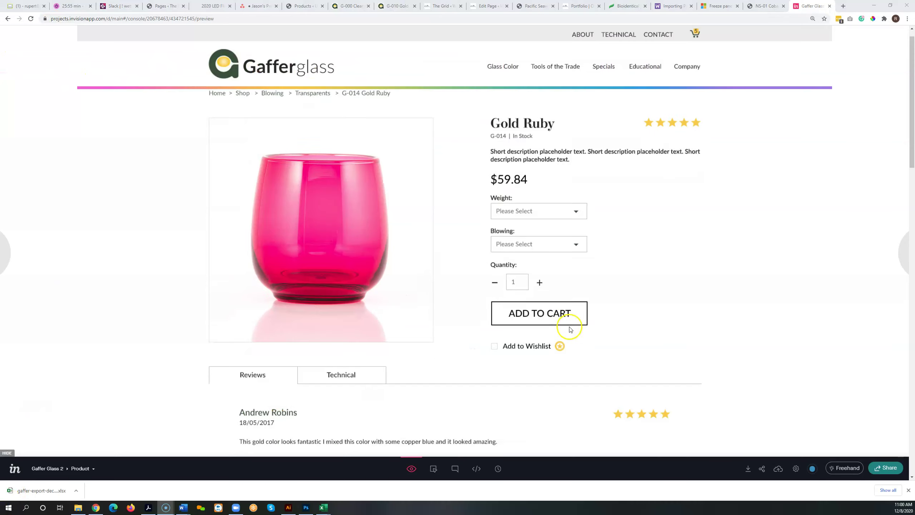
- Look through the Gold Ruby product mockup in InVision, focusing on its More Like This section
scroll(572, 327, "down", 10)
scroll(571, 341, "down", 4)
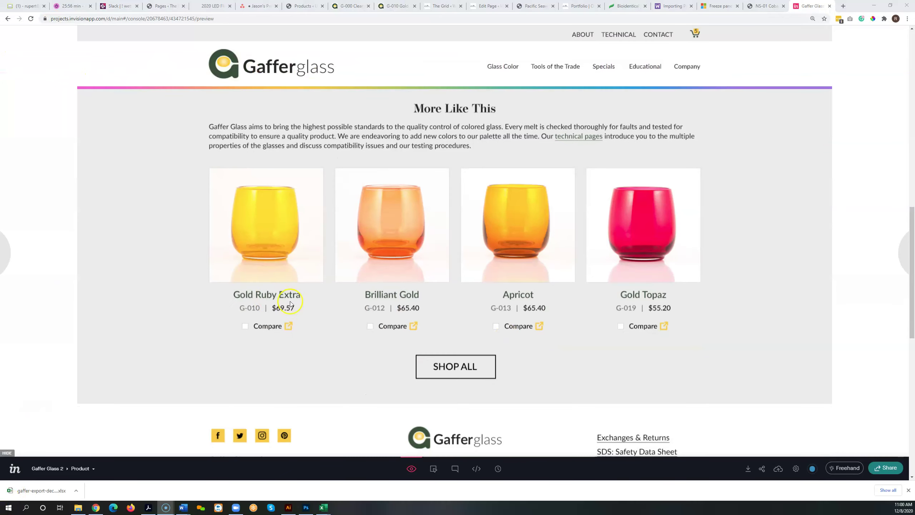
scroll(518, 335, "up", 7)
scroll(518, 335, "up", 8)
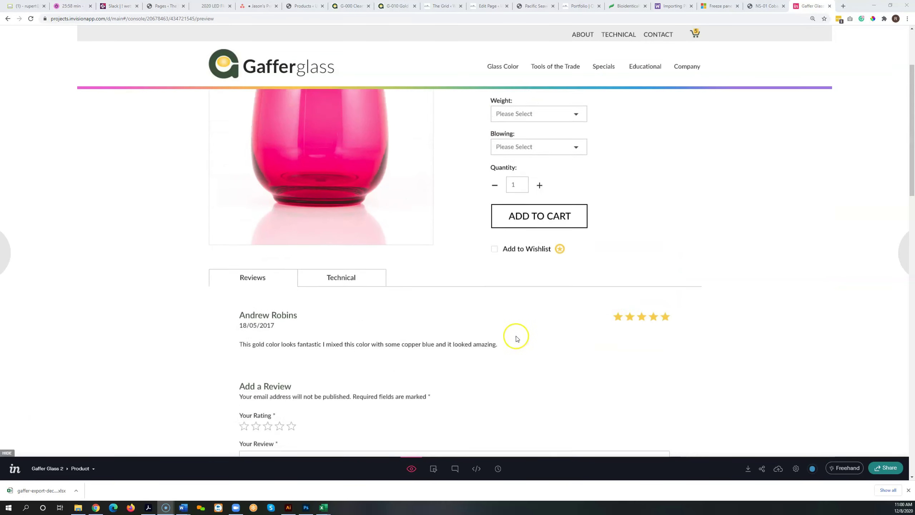
scroll(451, 238, "down", 10)
scroll(457, 310, "down", 1)
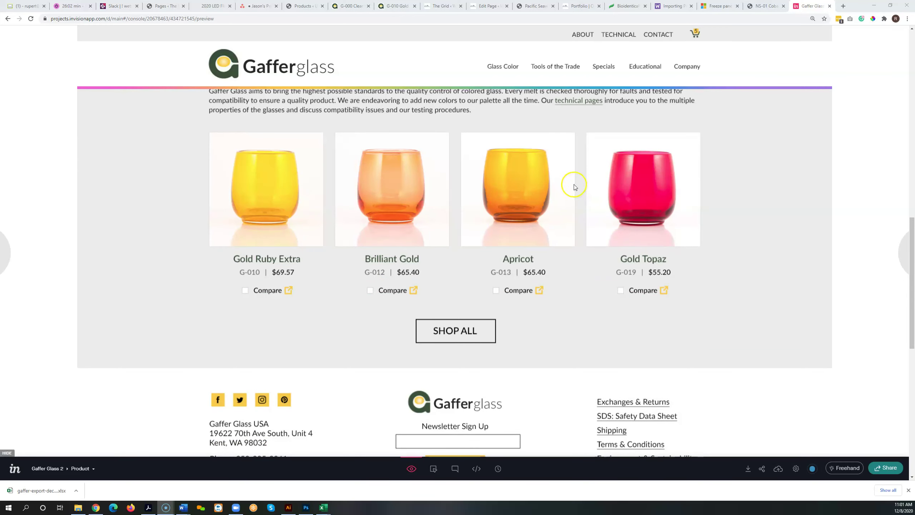
- Return to the gaffer-export-december workbook in Excel and inspect how the Test row's Upsells cell lists its products
mouse_move(322, 509)
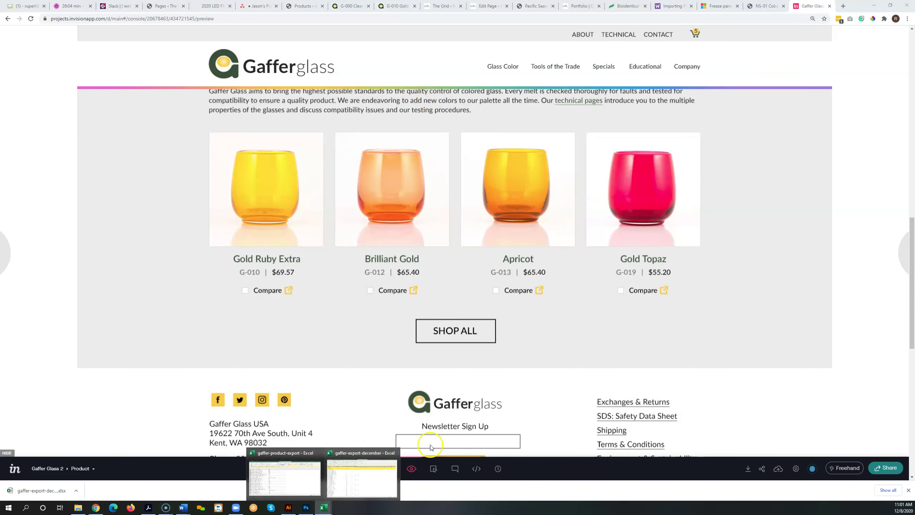
left_click(368, 475)
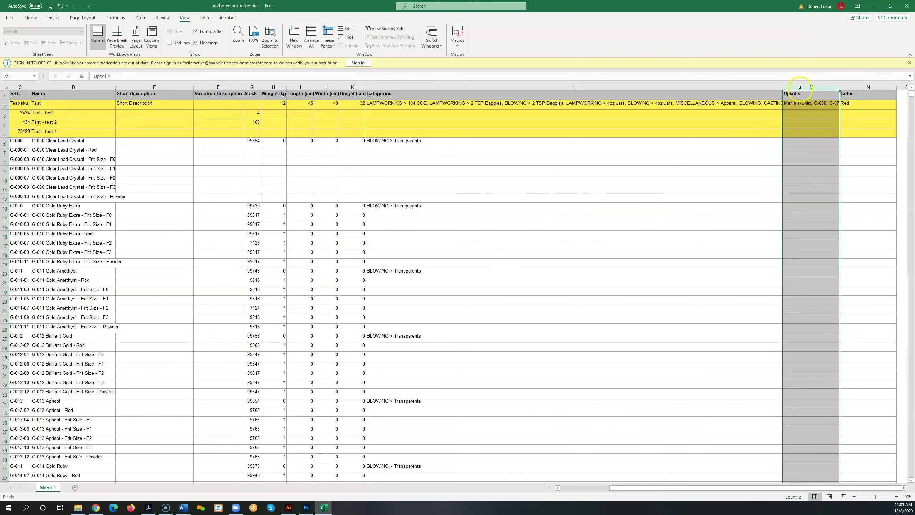
left_click(800, 130)
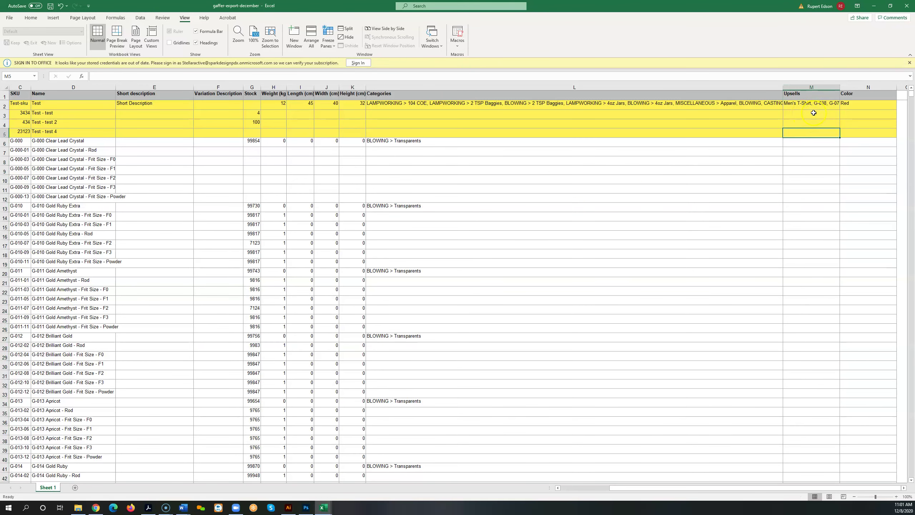
left_click(800, 103)
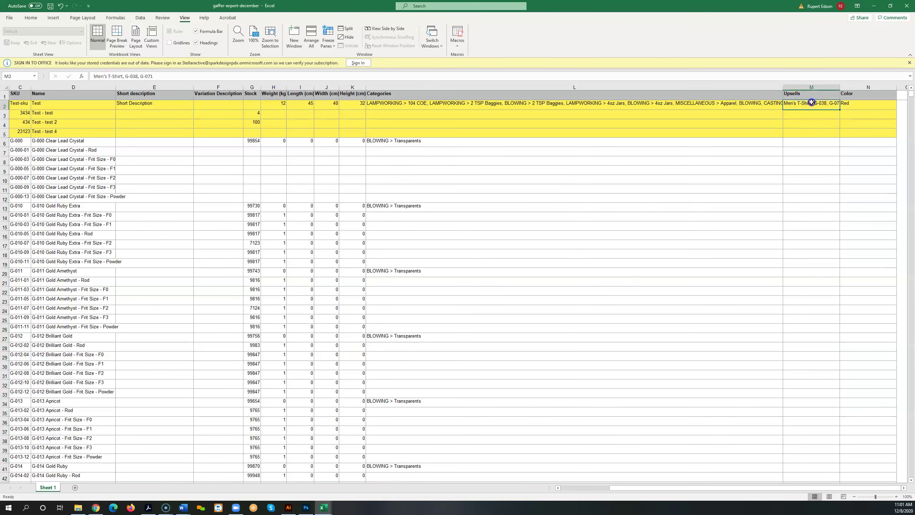
double_click(810, 103)
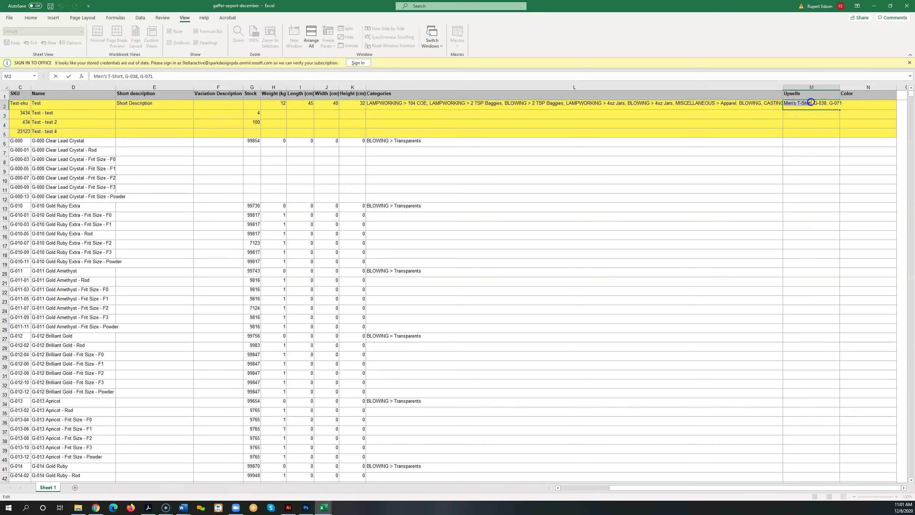
left_click_drag(811, 102, 811, 104)
left_click(790, 114)
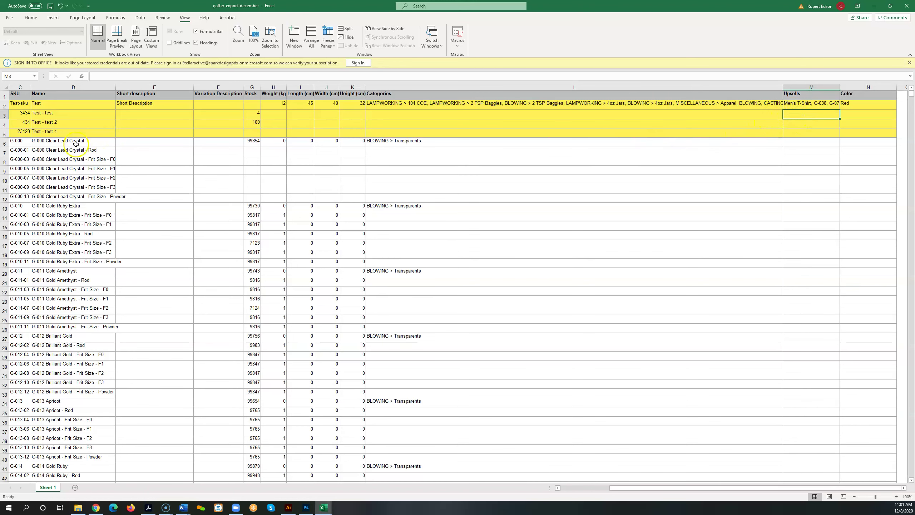
- Check the SKU column and the parent rows G-000 and G-010 as upsell references, and move on to the Color column
left_click(20, 87)
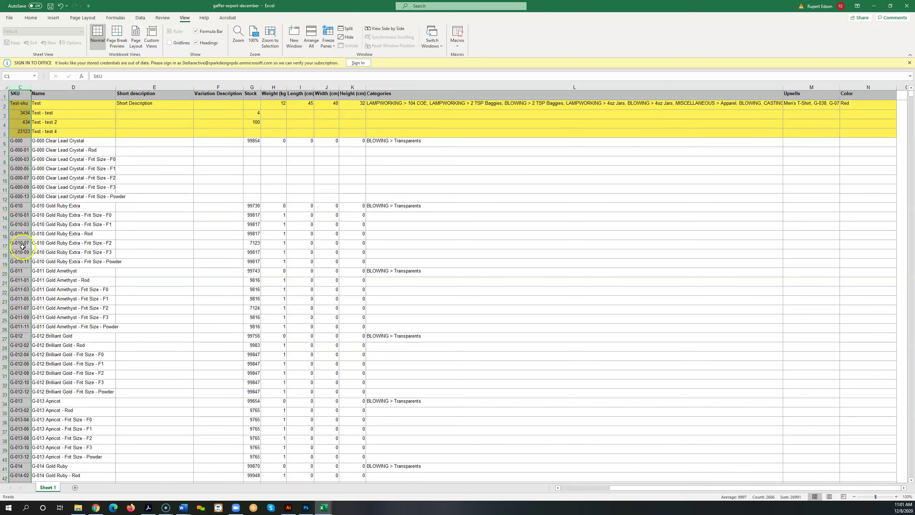
left_click(16, 144)
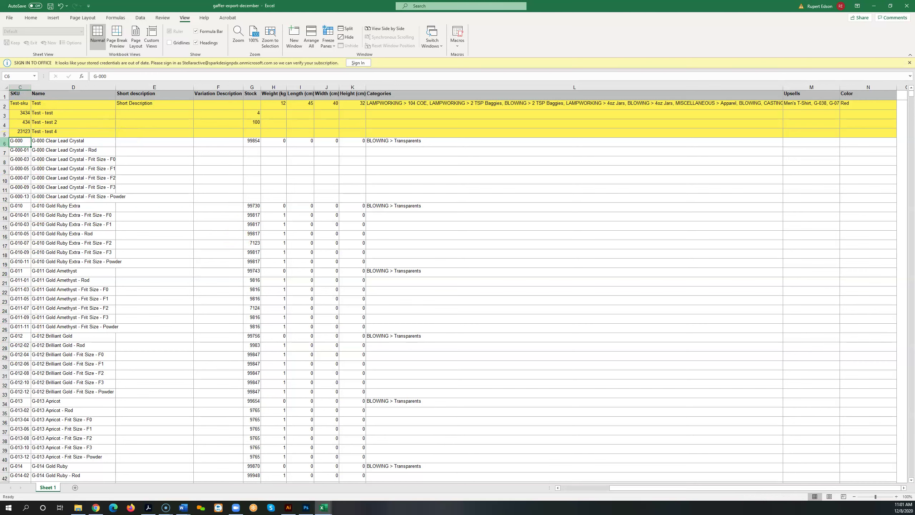
left_click(6, 144)
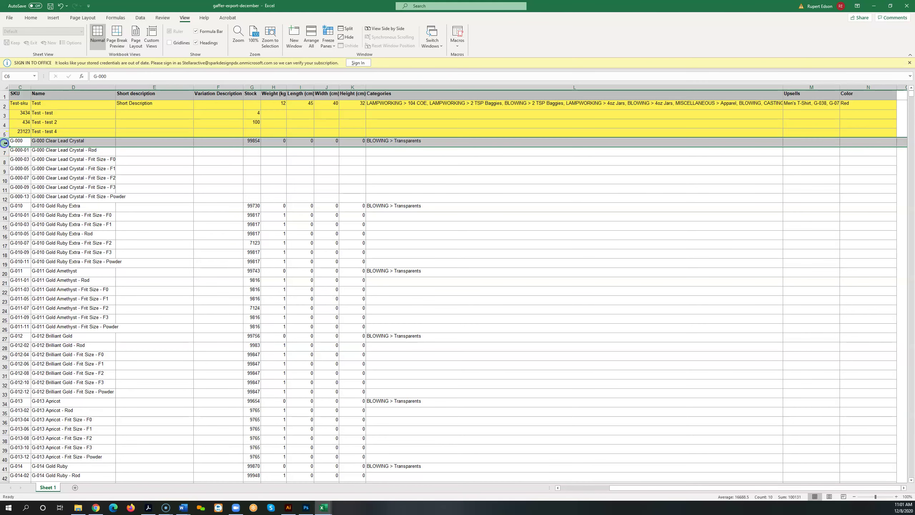
left_click(5, 208)
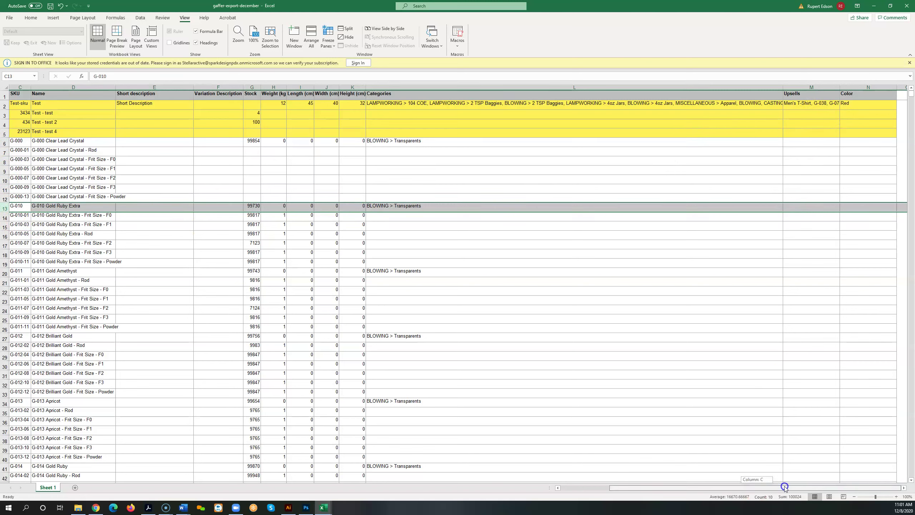
left_click(852, 116)
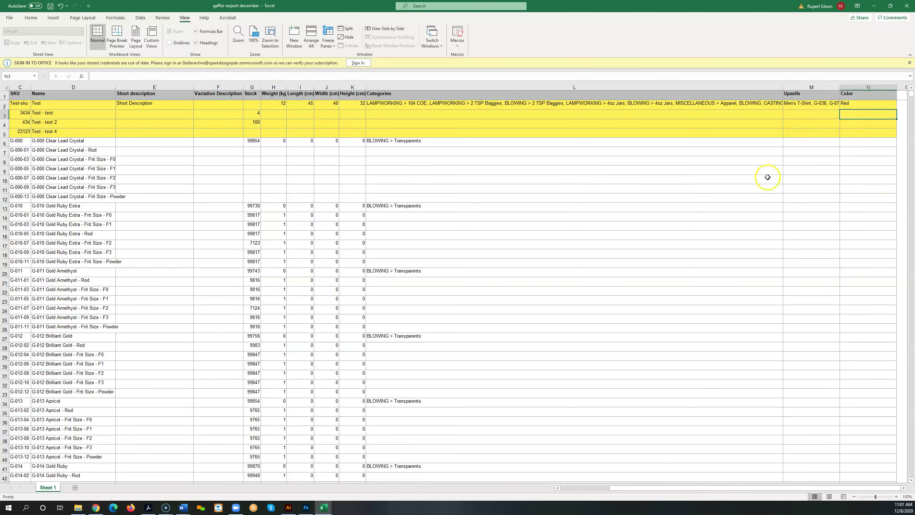